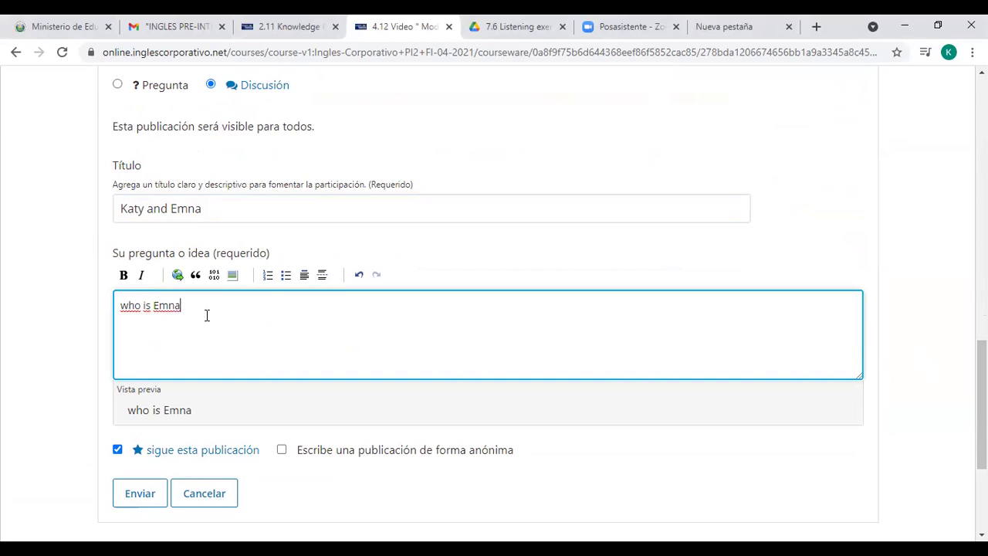
Step: End the opening question in the post's body with a question mark, leaving no stray letter after it
{"action": "key", "text": "BackSpace"}
{"action": "type", "text": "?"}
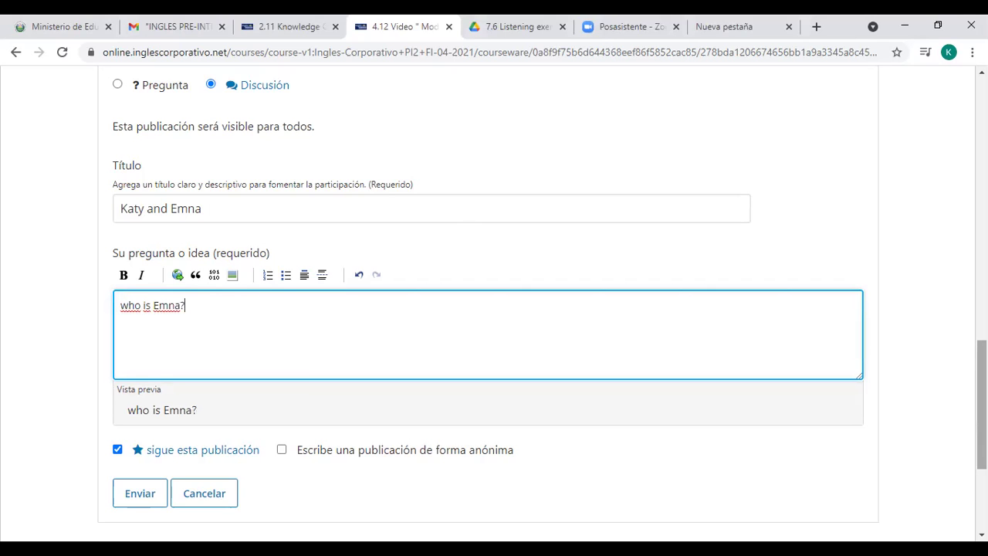
{"action": "scroll", "coordinate": [494, 309], "scroll_direction": "up", "scroll_amount": 5}
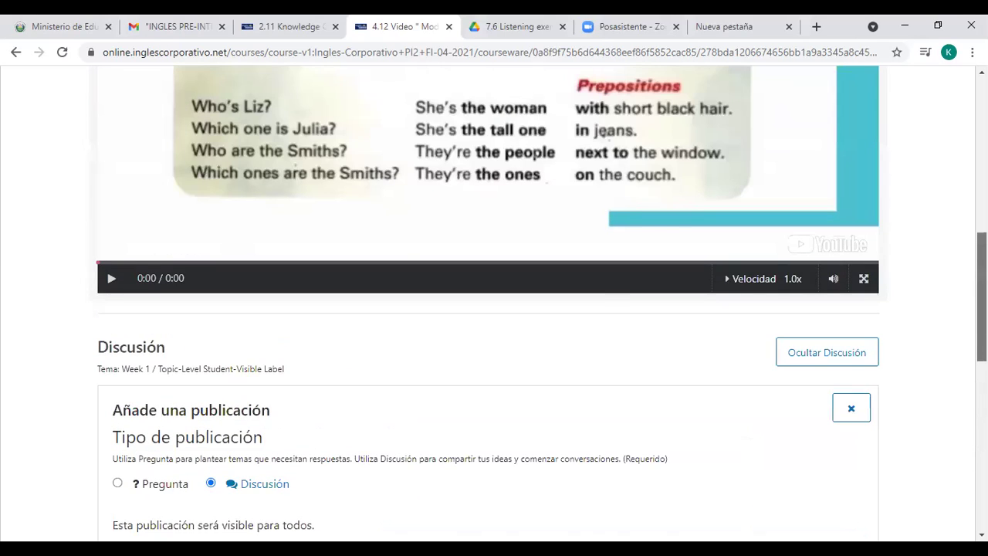
{"action": "scroll", "coordinate": [494, 309], "scroll_direction": "up", "scroll_amount": 1}
{"action": "scroll", "coordinate": [494, 309], "scroll_direction": "up", "scroll_amount": 1}
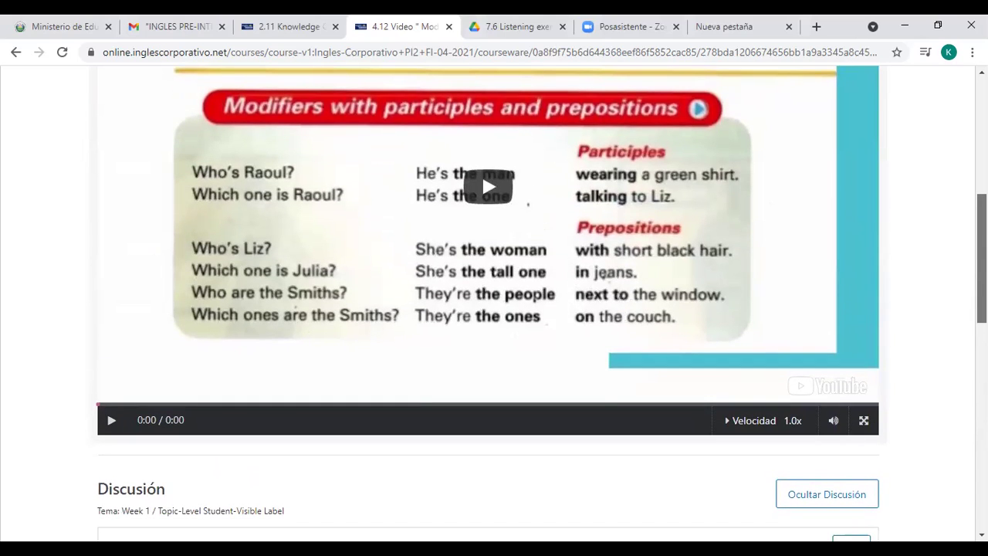
{"action": "scroll", "coordinate": [959, 434], "scroll_direction": "down", "scroll_amount": 9}
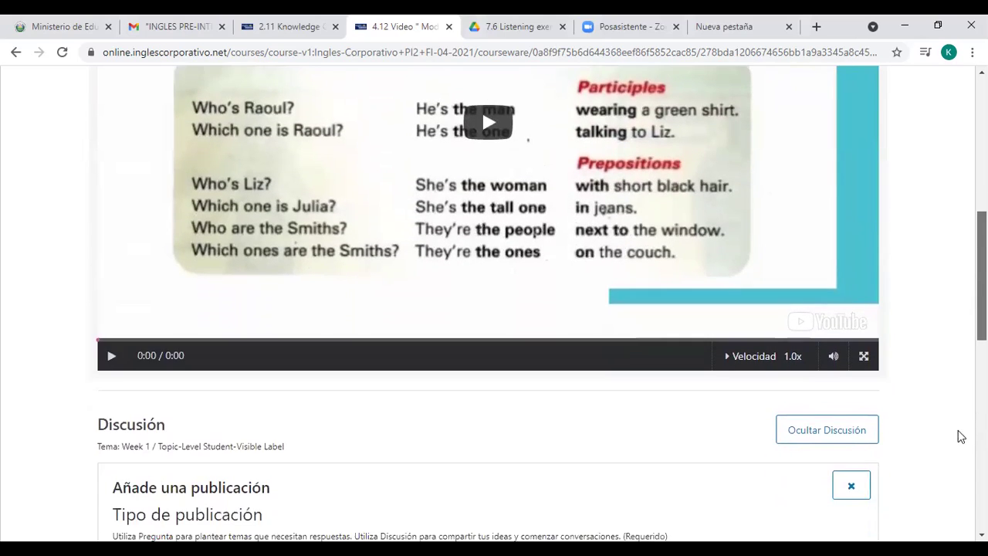
{"action": "type", "text": "b"}
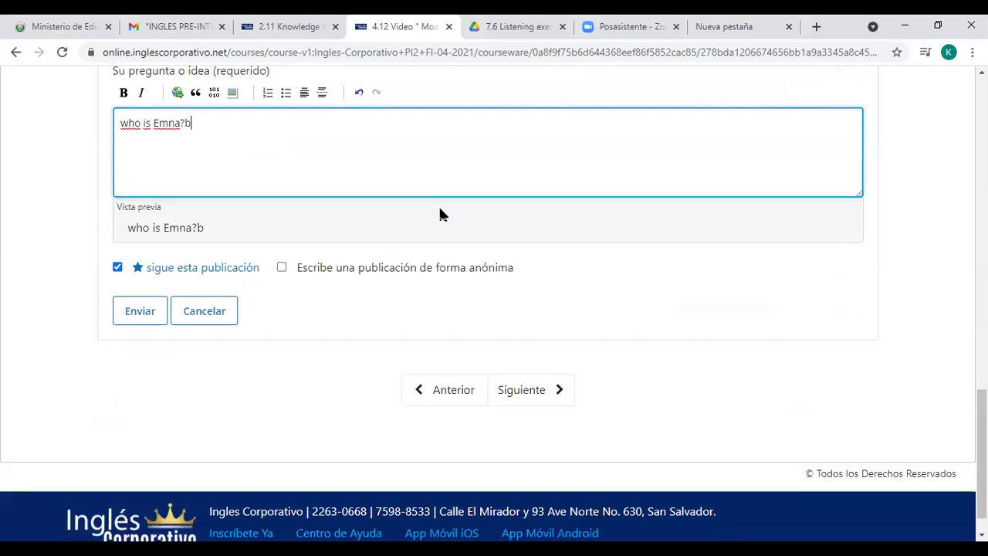
{"action": "key", "text": "BackSpace"}
Step: Begin the answer after the first question with "She's the woman", correcting the spacing between the words
{"action": "type", "text": " She:"}
{"action": "key", "text": "BackSpace"}
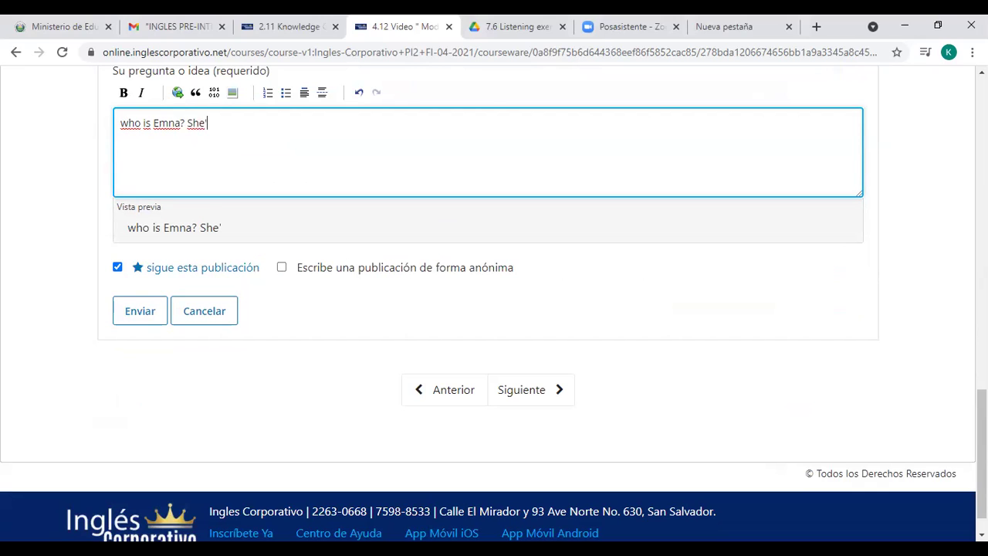
{"action": "type", "text": "S"}
{"action": "key", "text": "BackSpace"}
{"action": "type", "text": "s thenwoman"}
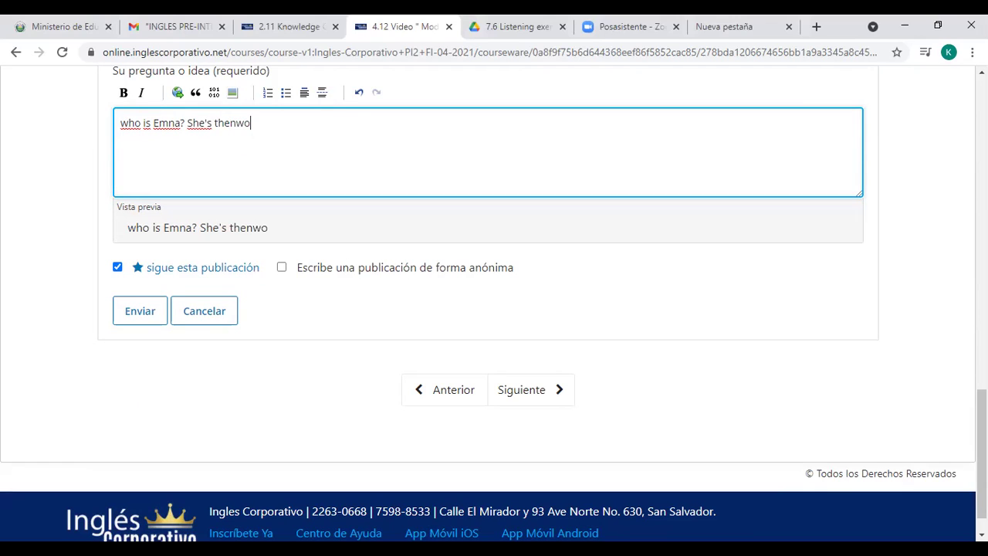
{"action": "left_click", "coordinate": [236, 124]}
{"action": "key", "text": "BackSpace"}
{"action": "left_click", "coordinate": [268, 124]}
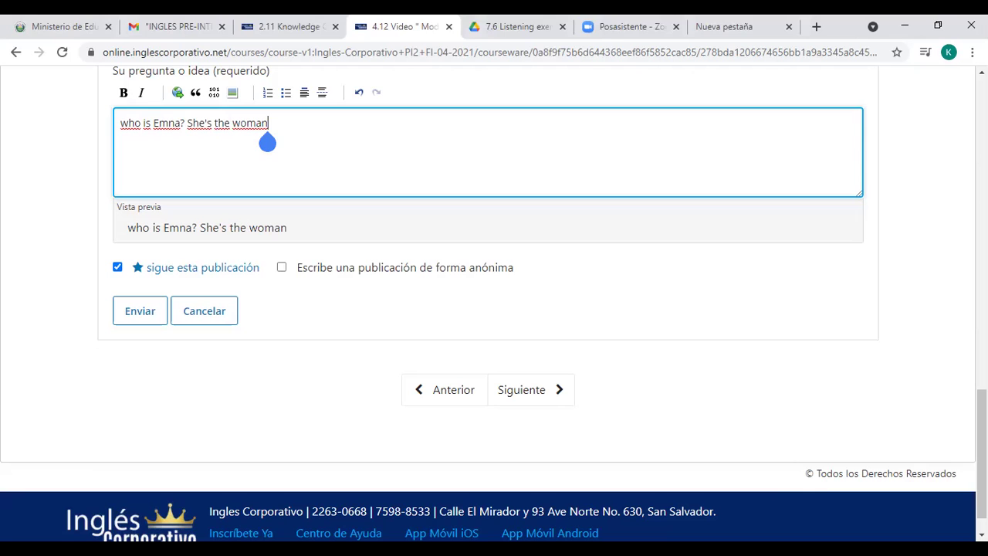
Step: Using the grammar chart as a model, complete the first answer with "with the glases."
{"action": "scroll", "coordinate": [494, 301], "scroll_direction": "up", "scroll_amount": 8}
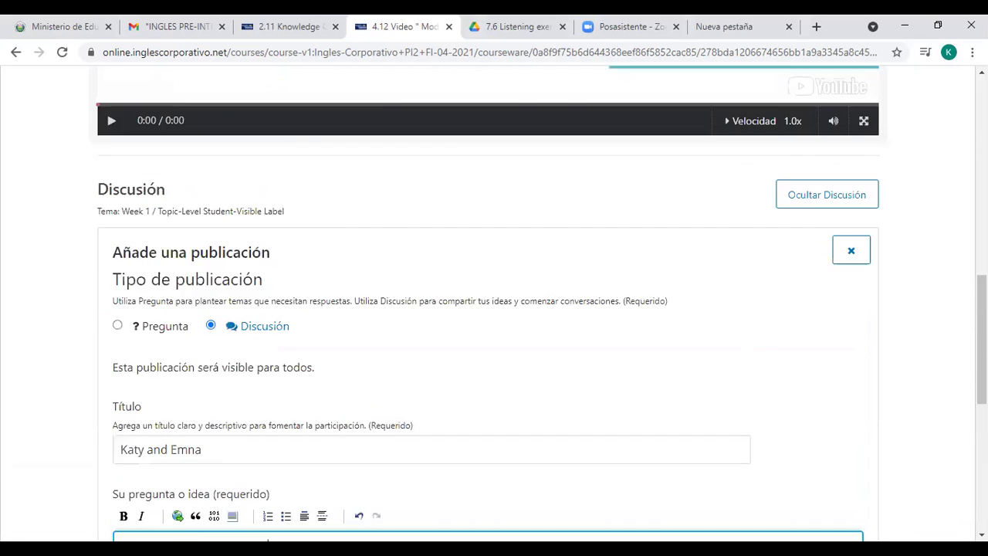
{"action": "scroll", "coordinate": [494, 301], "scroll_direction": "up", "scroll_amount": 5}
{"action": "scroll", "coordinate": [494, 301], "scroll_direction": "down", "scroll_amount": 1}
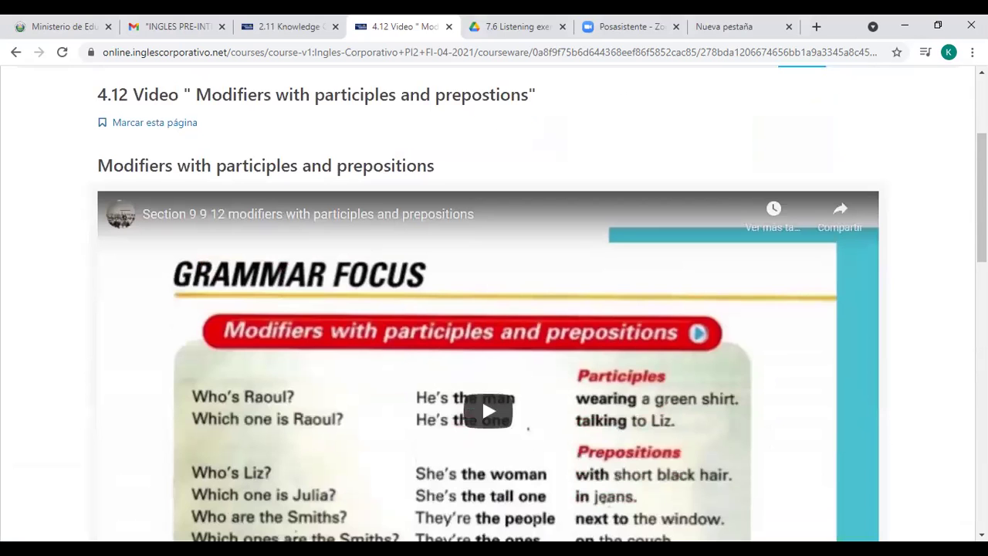
{"action": "scroll", "coordinate": [494, 301], "scroll_direction": "down", "scroll_amount": 4}
{"action": "scroll", "coordinate": [494, 301], "scroll_direction": "down", "scroll_amount": 1}
{"action": "scroll", "coordinate": [494, 301], "scroll_direction": "up", "scroll_amount": 1}
{"action": "scroll", "coordinate": [494, 301], "scroll_direction": "down", "scroll_amount": 1}
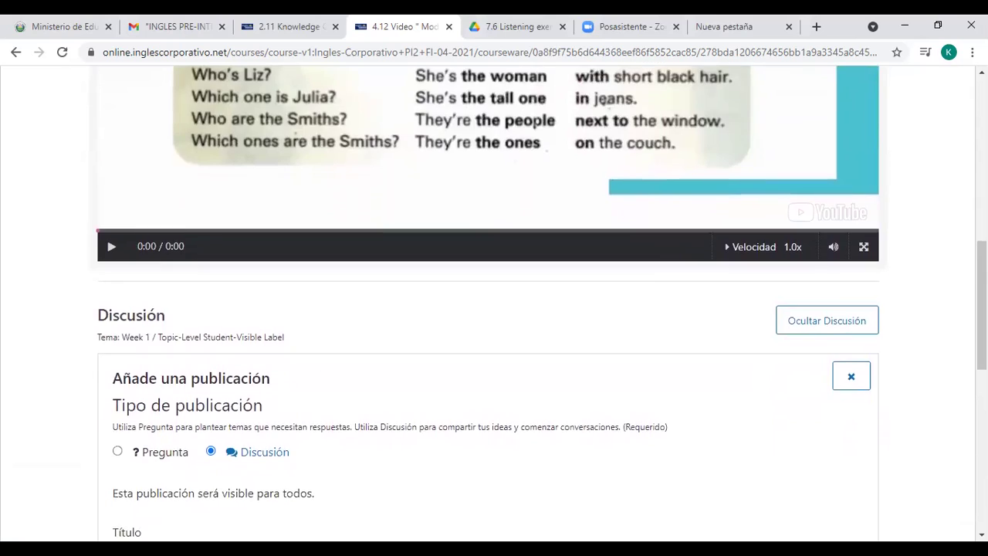
{"action": "scroll", "coordinate": [494, 301], "scroll_direction": "down", "scroll_amount": 7}
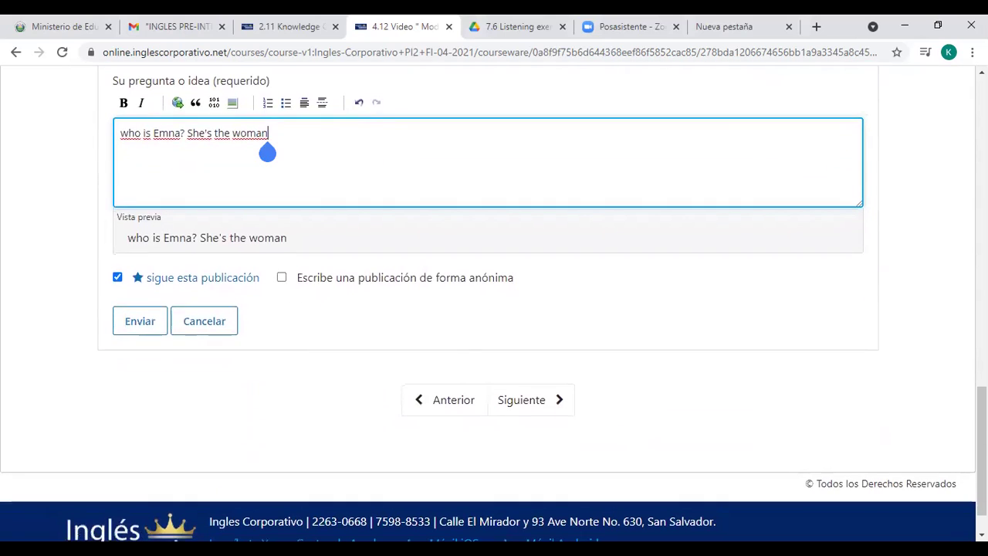
{"action": "type", "text": "with the glases."}
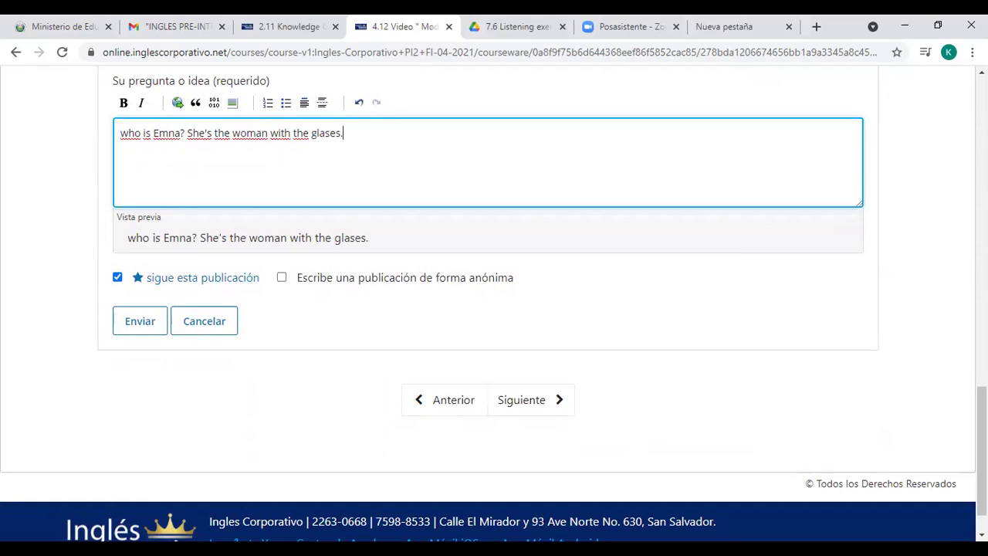
Step: Start a second line in the post's body with "Which one is"
{"action": "scroll", "coordinate": [494, 309], "scroll_direction": "up", "scroll_amount": 8}
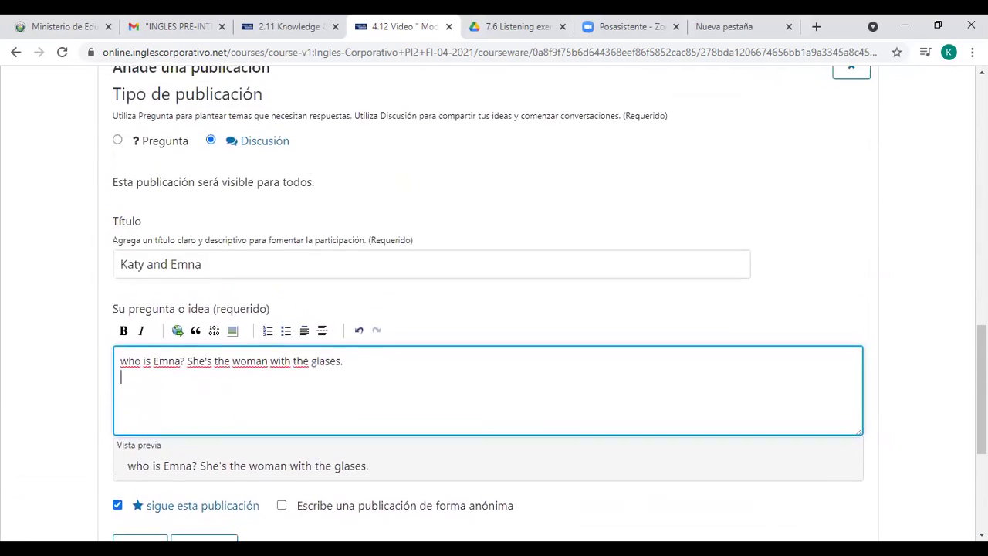
{"action": "scroll", "coordinate": [482, 155], "scroll_direction": "up", "scroll_amount": 3}
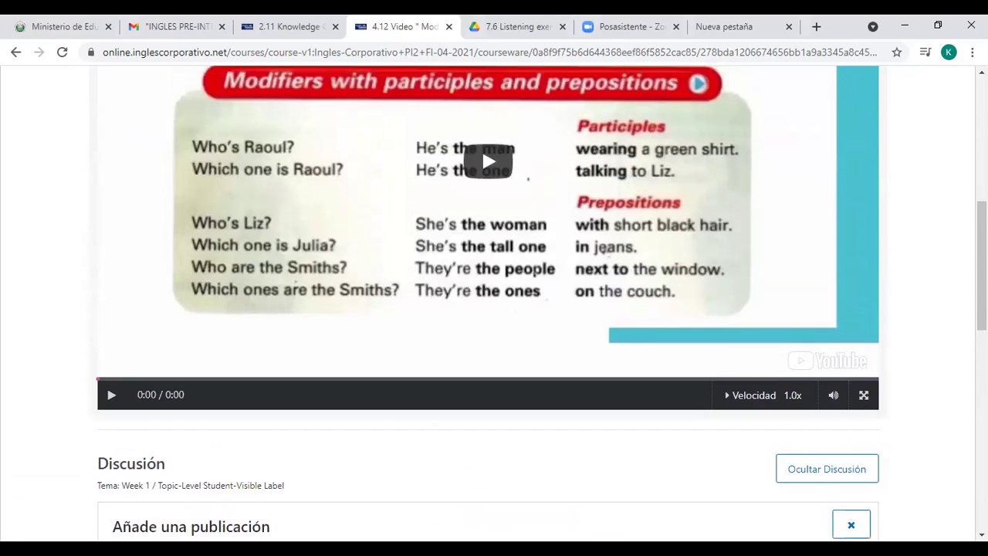
{"action": "scroll", "coordinate": [482, 155], "scroll_direction": "down", "scroll_amount": 3}
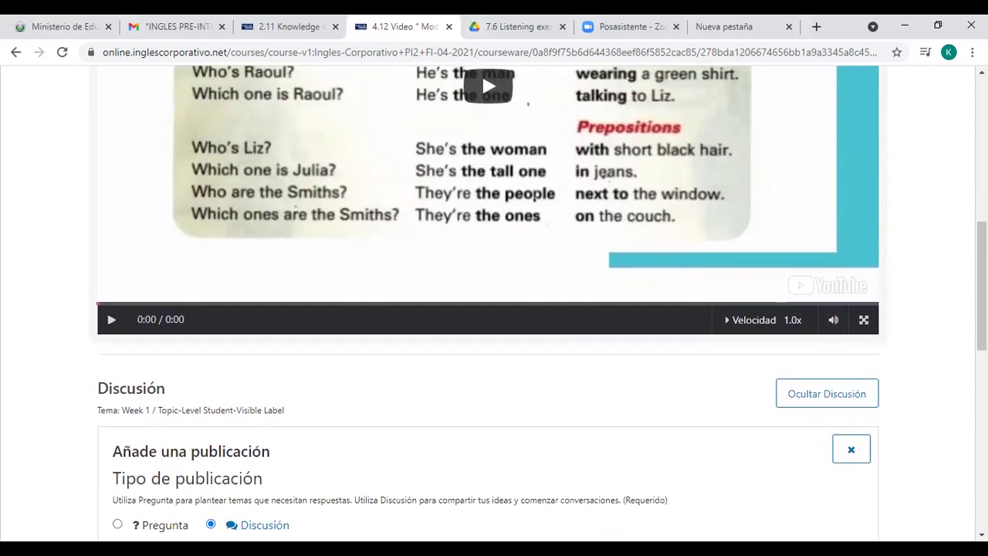
{"action": "scroll", "coordinate": [494, 309], "scroll_direction": "down", "scroll_amount": 4}
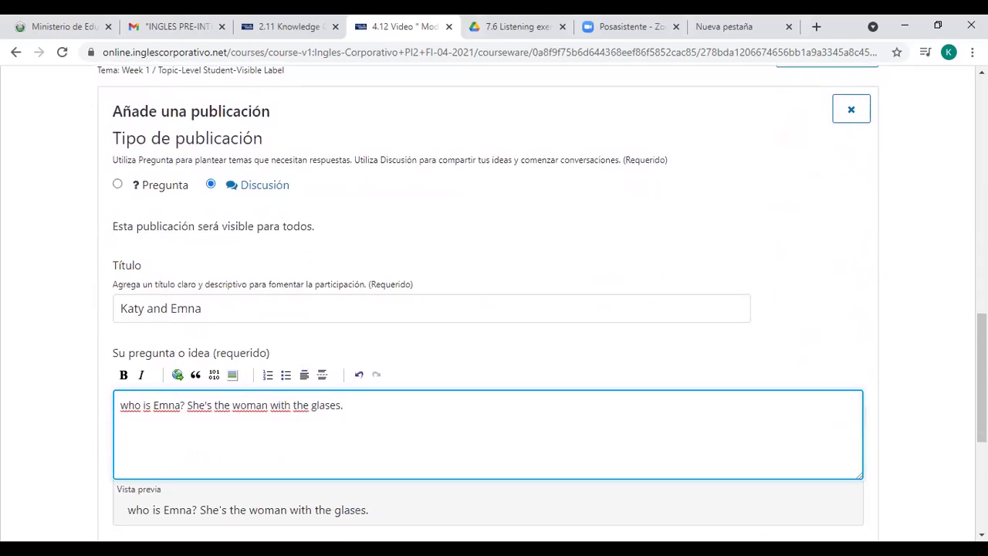
{"action": "type", "text": "Which one is"}
Step: Complete the second question with the man's first name and a question mark
{"action": "scroll", "coordinate": [494, 309], "scroll_direction": "up", "scroll_amount": 5}
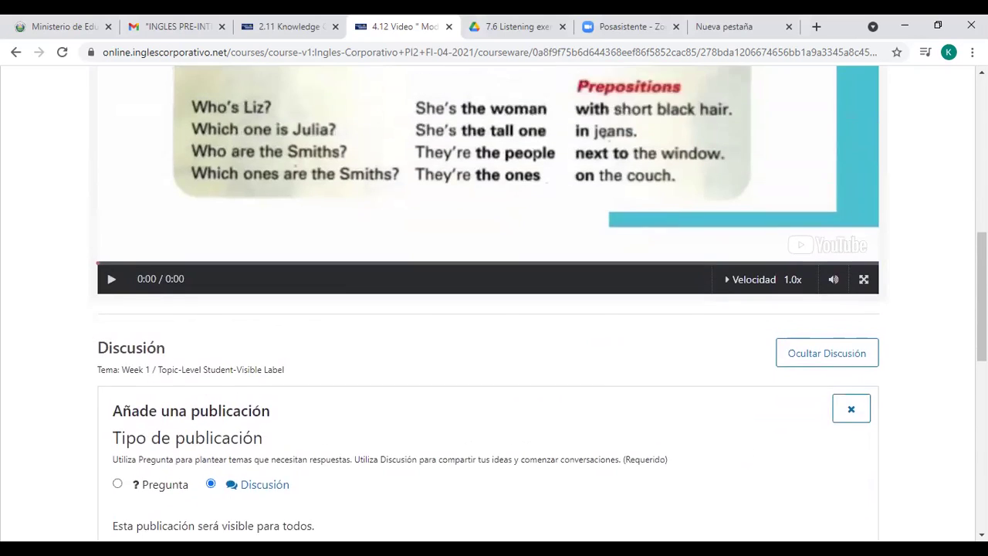
{"action": "scroll", "coordinate": [494, 309], "scroll_direction": "up", "scroll_amount": 1}
{"action": "scroll", "coordinate": [494, 309], "scroll_direction": "down", "scroll_amount": 5}
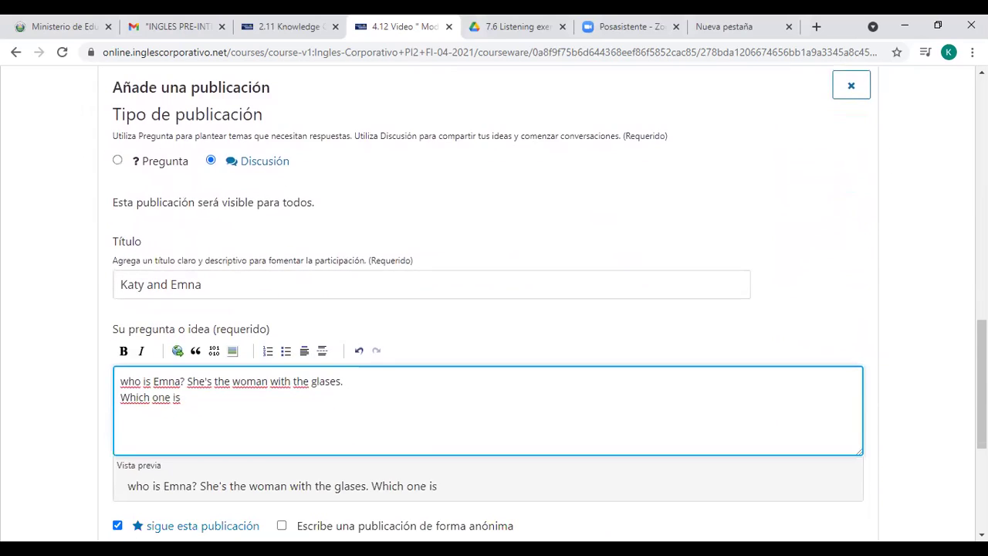
{"action": "scroll", "coordinate": [494, 308], "scroll_direction": "down", "scroll_amount": 1}
{"action": "scroll", "coordinate": [493, 309], "scroll_direction": "down", "scroll_amount": 1}
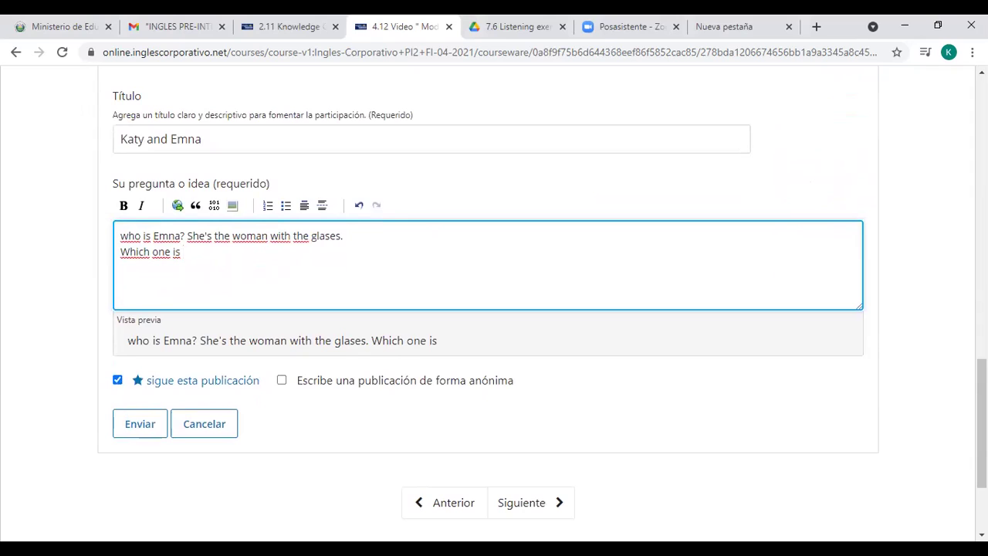
{"action": "type", "text": "Juan"}
{"action": "key", "text": "BackSpace"}
{"action": "key", "text": "BackSpace"}
{"action": "key", "text": "BackSpace"}
{"action": "type", "text": "uan?"}
Step: Begin the answer to the second question with "He's", following the grammar chart's pattern
{"action": "scroll", "coordinate": [482, 79], "scroll_direction": "up", "scroll_amount": 8}
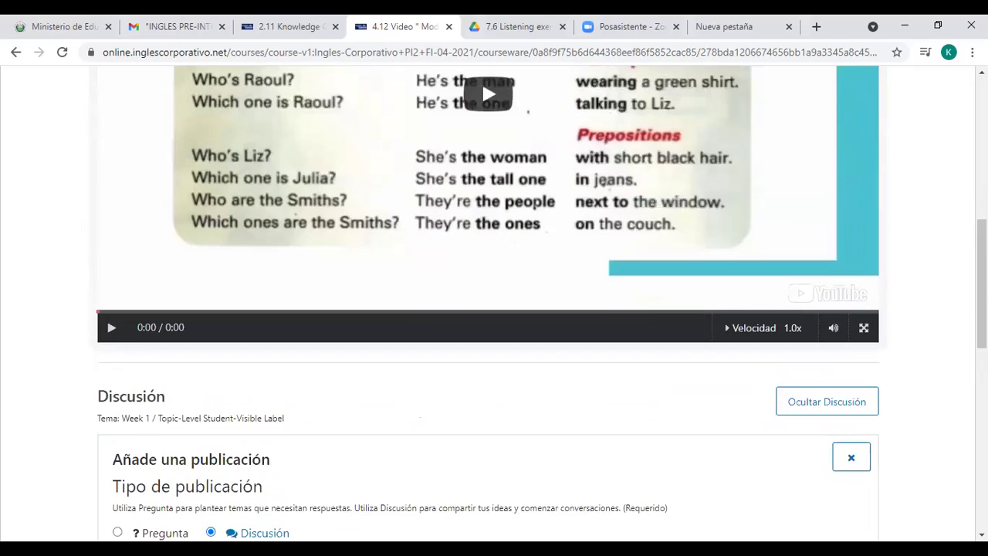
{"action": "scroll", "coordinate": [494, 301], "scroll_direction": "up", "scroll_amount": 2}
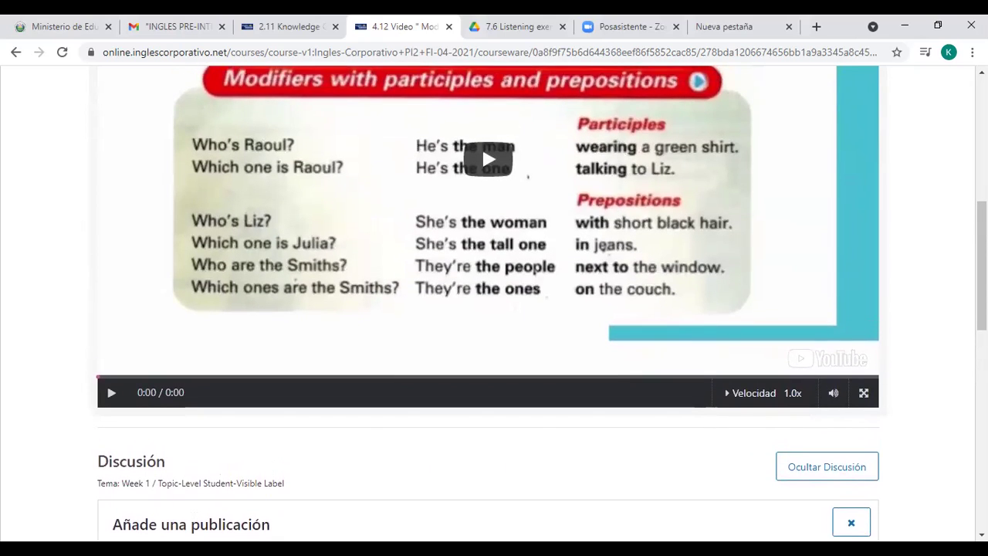
{"action": "scroll", "coordinate": [482, 125], "scroll_direction": "down", "scroll_amount": 2}
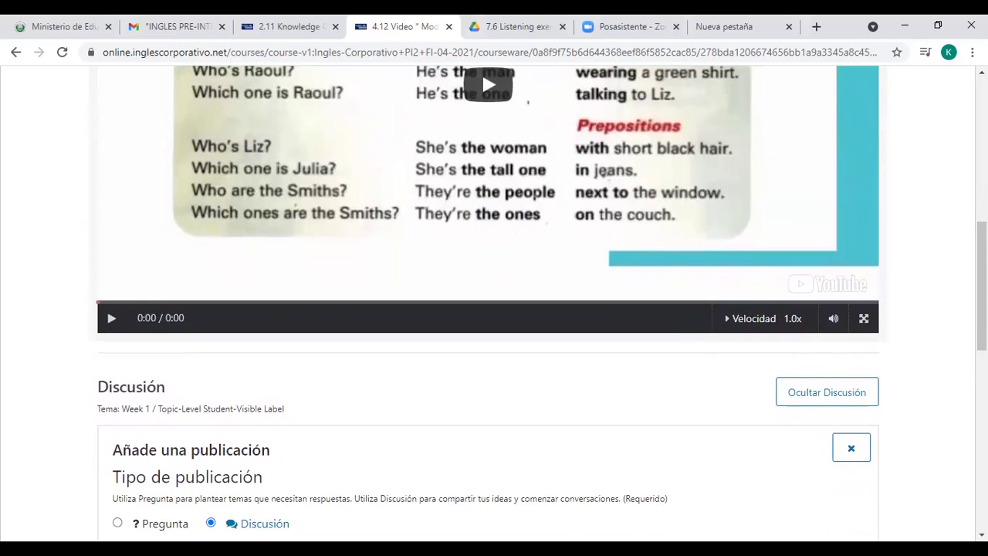
{"action": "scroll", "coordinate": [494, 301], "scroll_direction": "down", "scroll_amount": 6}
{"action": "scroll", "coordinate": [494, 301], "scroll_direction": "down", "scroll_amount": 1}
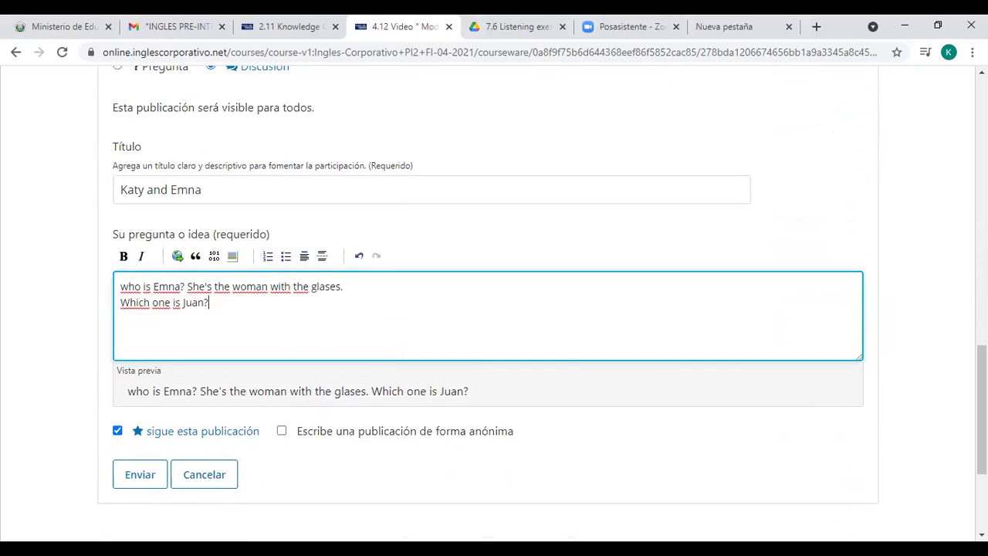
{"action": "type", "text": "H"}
{"action": "type", "text": "e's"}
Step: Extend the second answer in the post's body with "the one wearing"
{"action": "scroll", "coordinate": [494, 309], "scroll_direction": "up", "scroll_amount": 6}
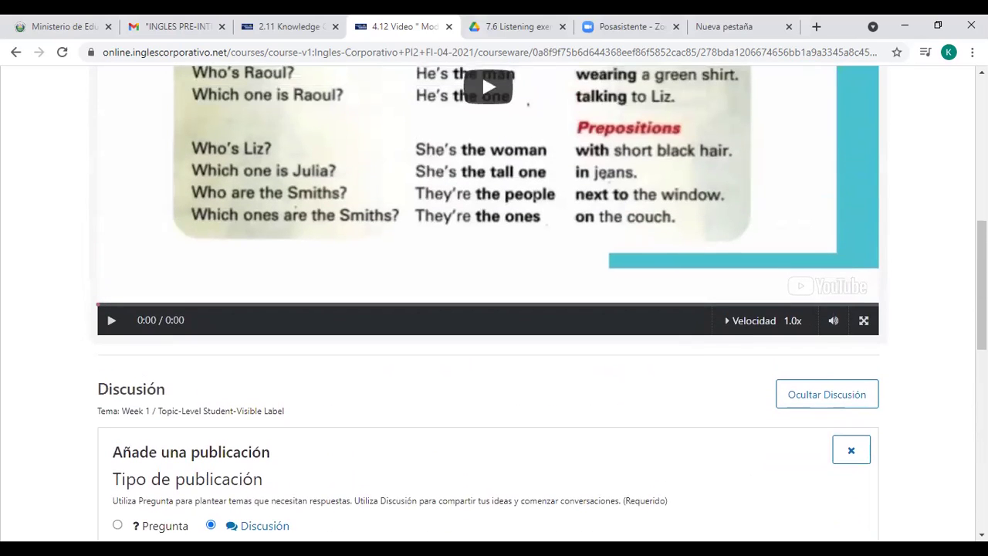
{"action": "scroll", "coordinate": [482, 123], "scroll_direction": "up", "scroll_amount": 2}
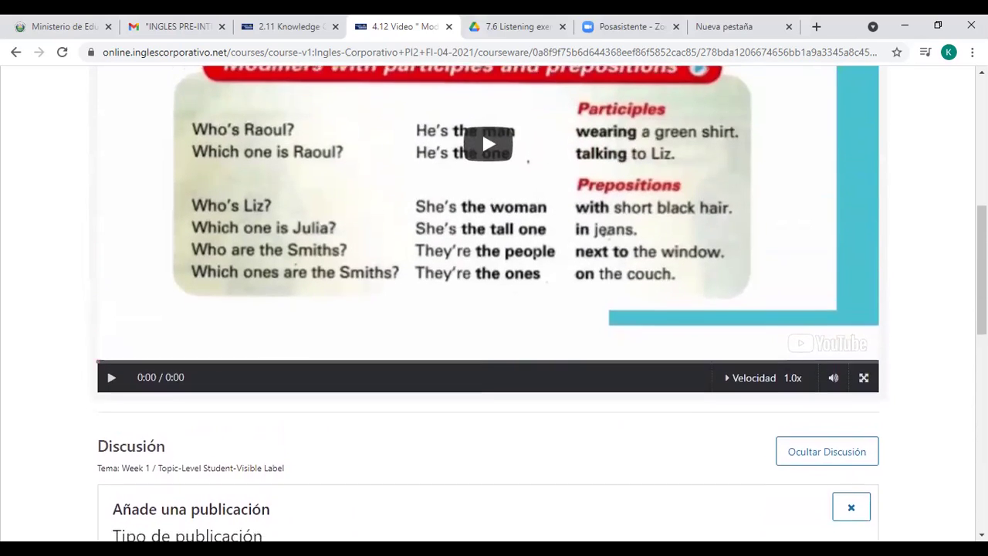
{"action": "scroll", "coordinate": [481, 130], "scroll_direction": "down", "scroll_amount": 5}
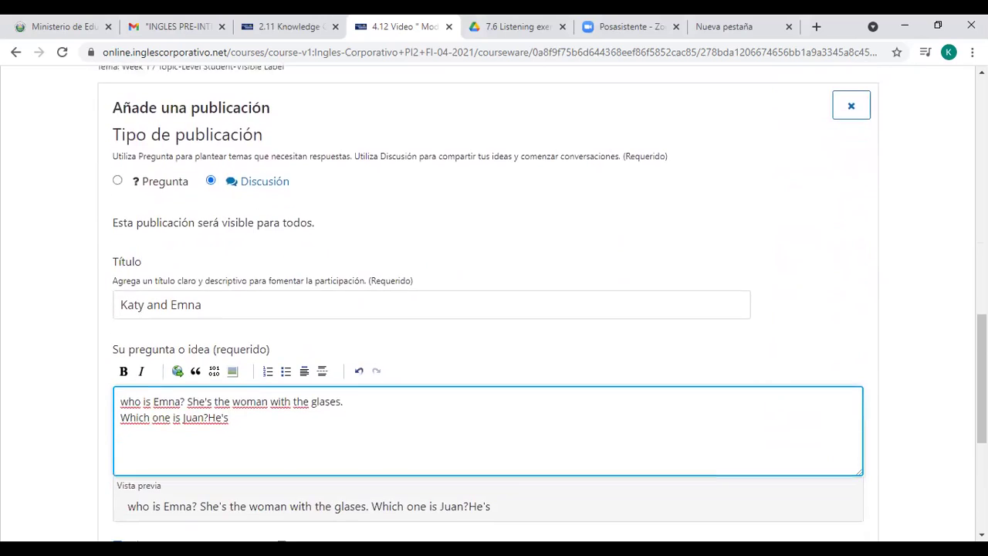
{"action": "scroll", "coordinate": [494, 309], "scroll_direction": "down", "scroll_amount": 2}
{"action": "type", "text": "th"}
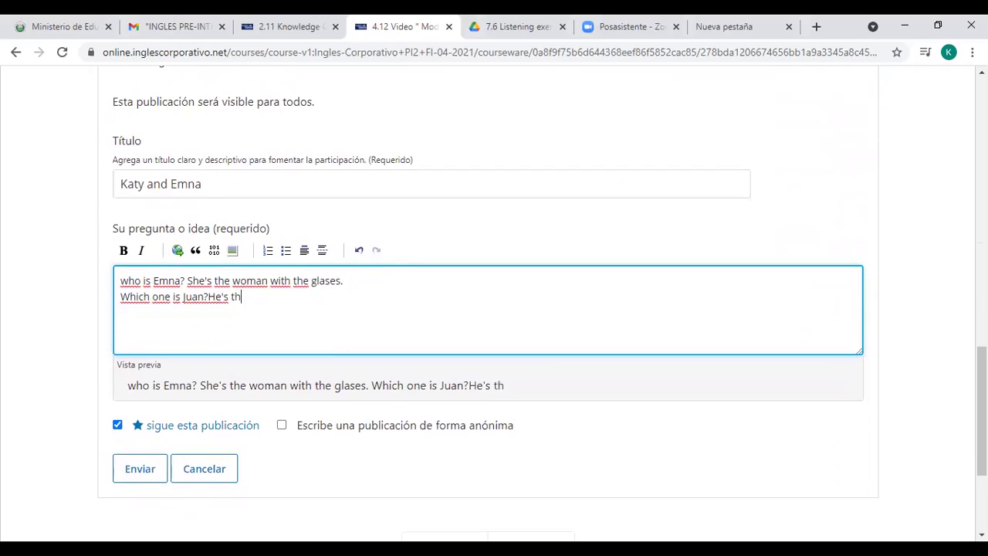
{"action": "type", "text": "e one"}
{"action": "scroll", "coordinate": [481, 172], "scroll_direction": "up", "scroll_amount": 10}
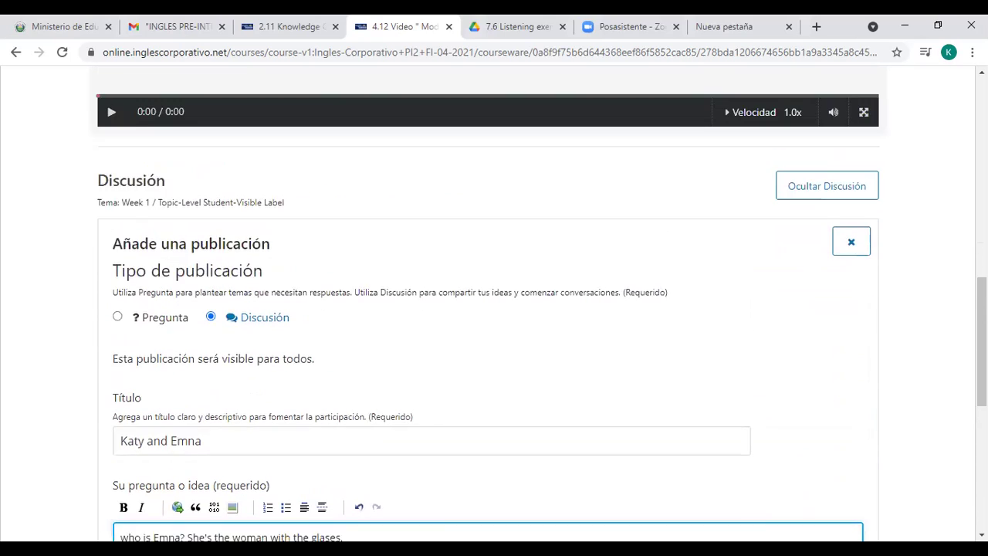
{"action": "scroll", "coordinate": [482, 172], "scroll_direction": "down", "scroll_amount": 5}
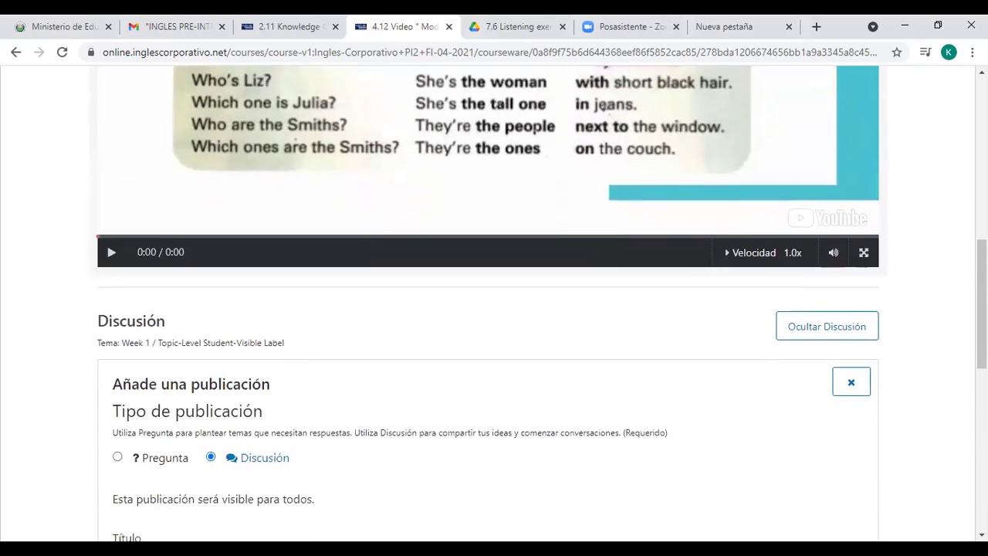
{"action": "scroll", "coordinate": [488, 309], "scroll_direction": "down", "scroll_amount": 5}
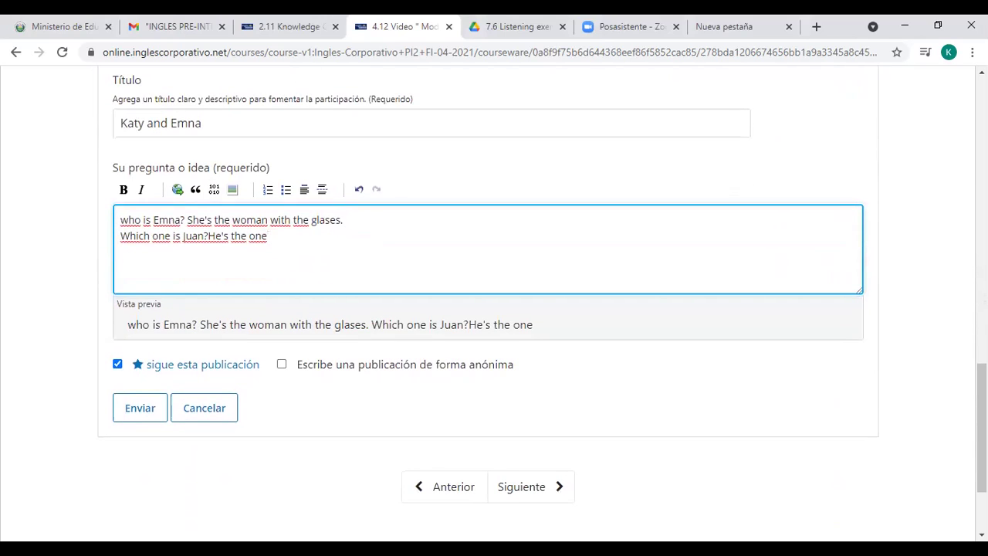
{"action": "type", "text": "wearing"}
Step: Compare the grammar chart's participle and preposition examples with the unfinished second answer in the post's body
{"action": "scroll", "coordinate": [494, 309], "scroll_direction": "up", "scroll_amount": 2}
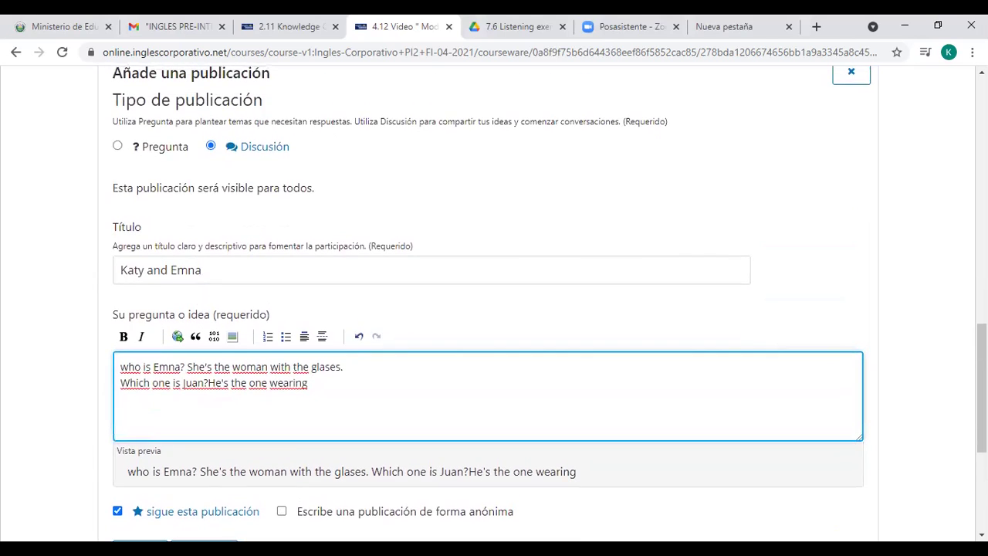
{"action": "scroll", "coordinate": [494, 308], "scroll_direction": "up", "scroll_amount": 4}
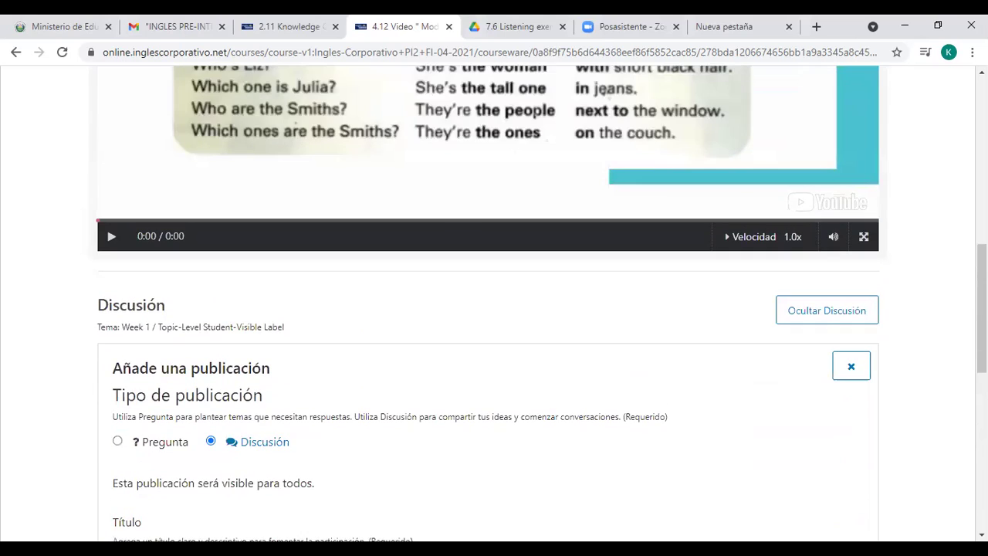
{"action": "scroll", "coordinate": [494, 308], "scroll_direction": "up", "scroll_amount": 2}
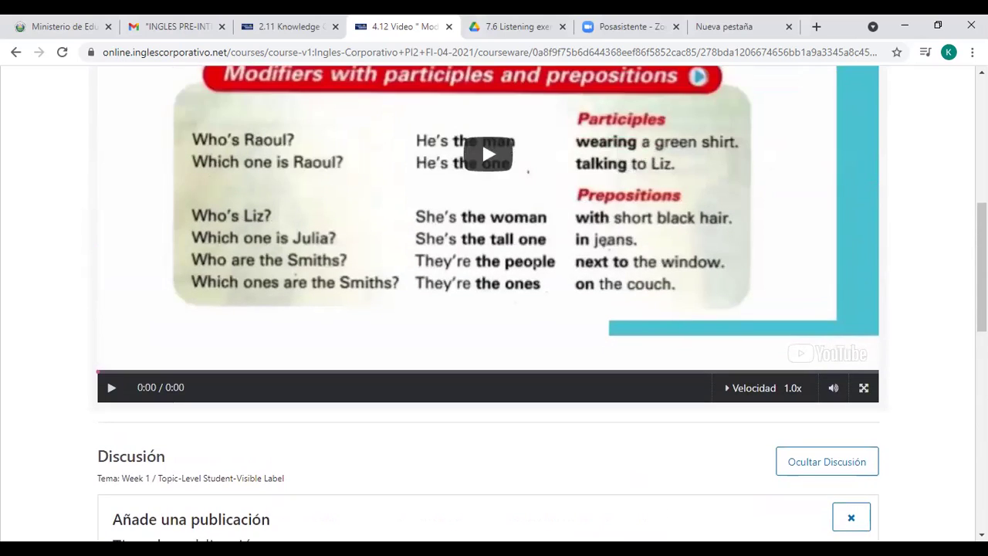
{"action": "scroll", "coordinate": [494, 309], "scroll_direction": "down", "scroll_amount": 3}
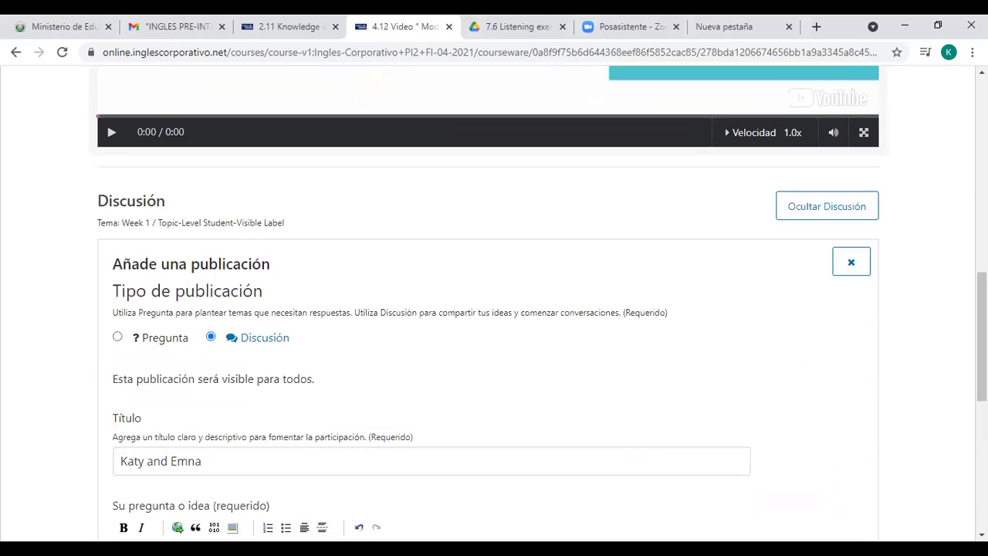
{"action": "scroll", "coordinate": [494, 309], "scroll_direction": "down", "scroll_amount": 5}
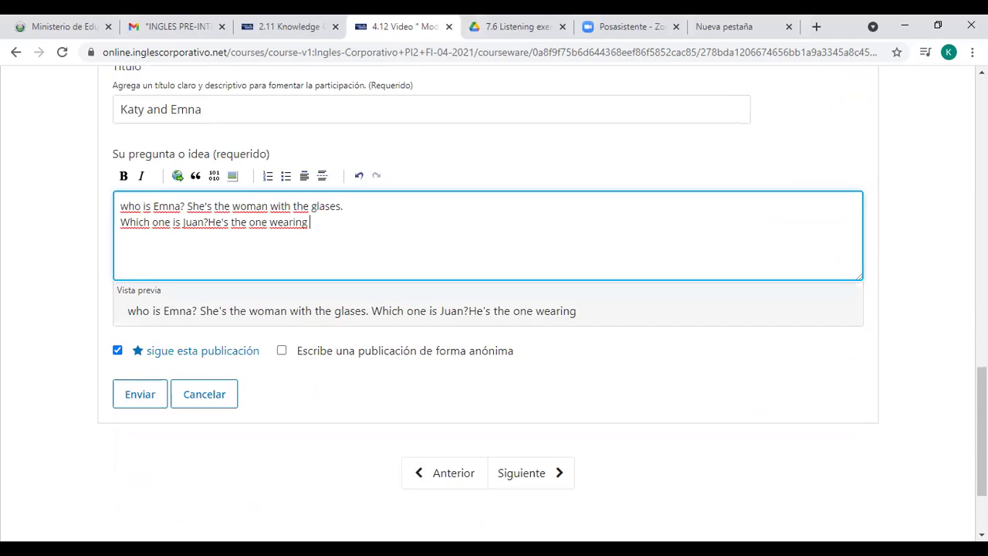
{"action": "scroll", "coordinate": [481, 128], "scroll_direction": "up", "scroll_amount": 7}
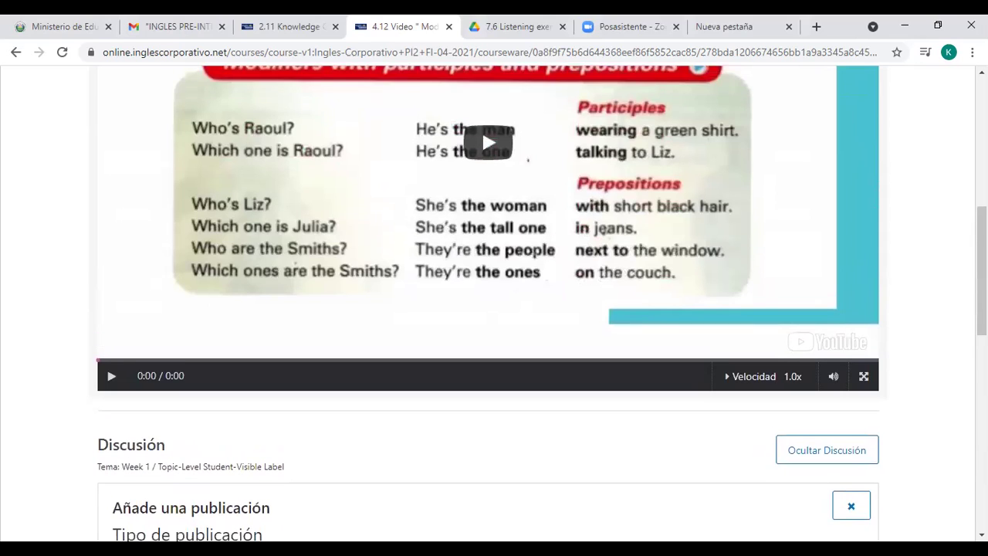
{"action": "scroll", "coordinate": [481, 141], "scroll_direction": "down", "scroll_amount": 3}
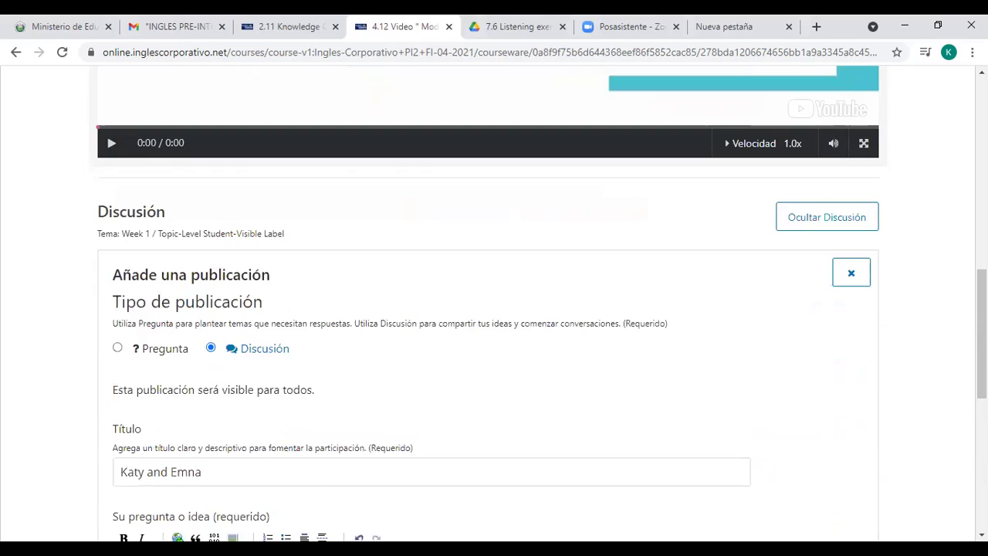
{"action": "scroll", "coordinate": [494, 309], "scroll_direction": "down", "scroll_amount": 6}
{"action": "scroll", "coordinate": [494, 309], "scroll_direction": "up", "scroll_amount": 1}
Step: Replace "wearing" in the second answer with "drinking coffee." to complete the sentence
{"action": "key", "text": "BackSpace"}
{"action": "key", "text": "BackSpace"}
{"action": "key", "text": "BackSpace"}
{"action": "key", "text": "BackSpace"}
{"action": "key", "text": "BackSpace"}
{"action": "key", "text": "BackSpace"}
{"action": "key", "text": "BackSpace"}
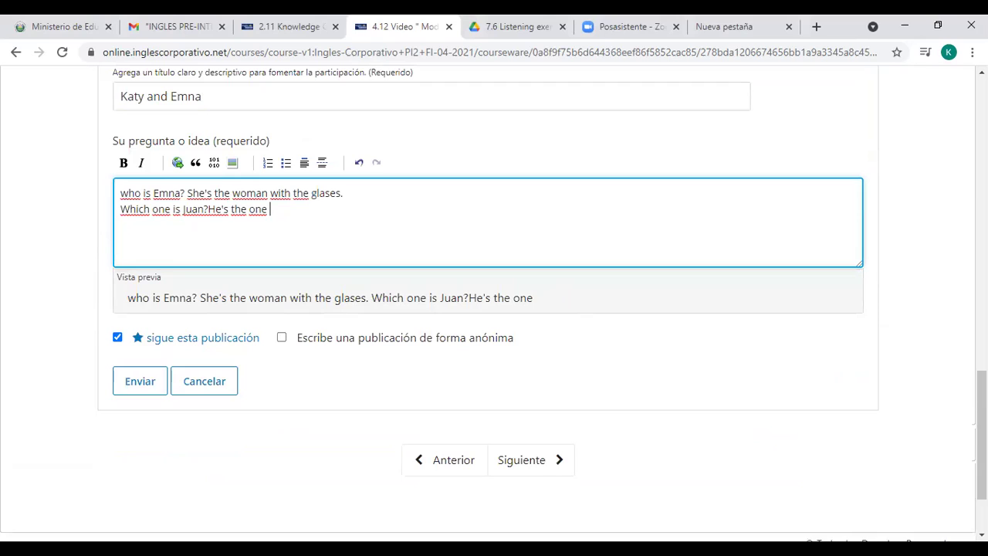
{"action": "type", "text": "drinking "}
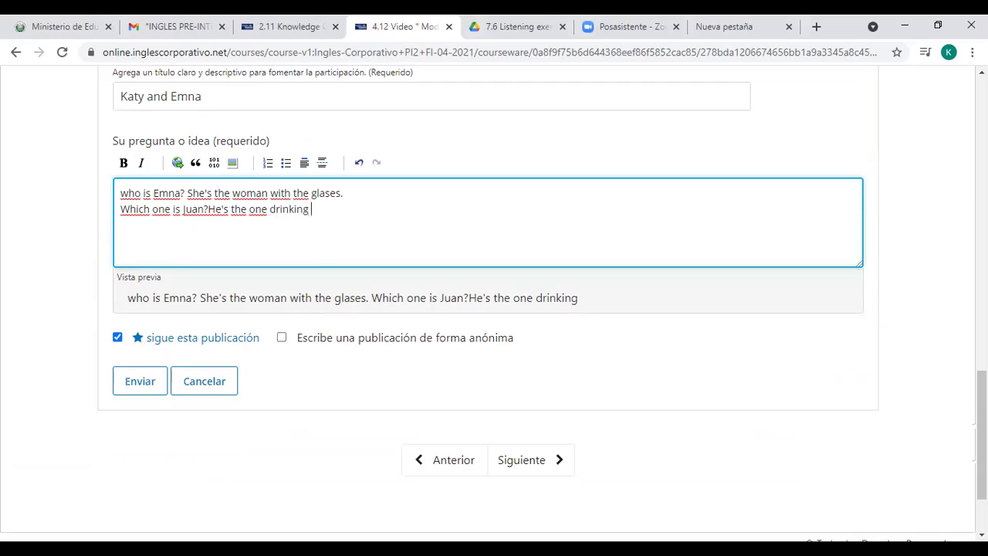
{"action": "type", "text": "coffee."}
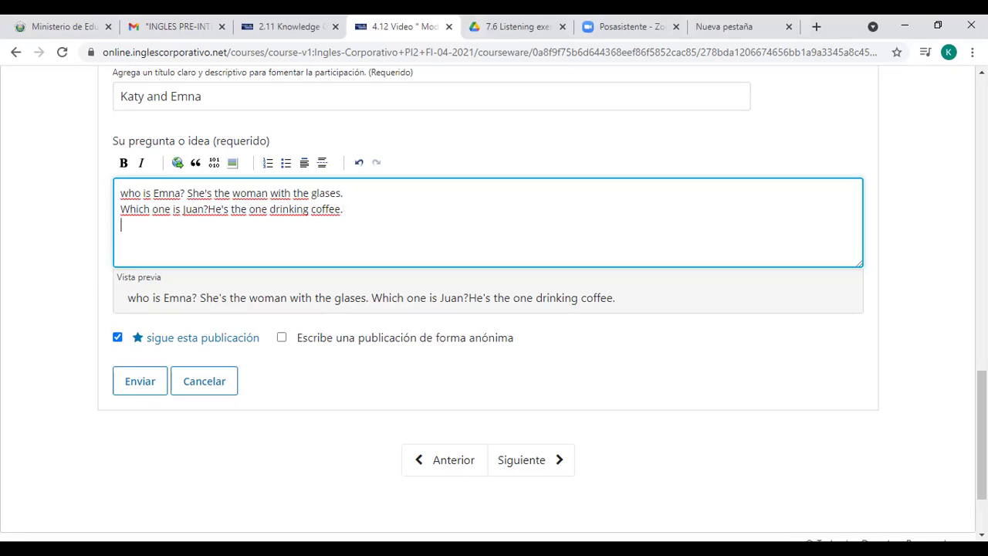
Step: Write a third question on a new line, using "Who's", a man's first name and a question mark
{"action": "scroll", "coordinate": [494, 309], "scroll_direction": "up", "scroll_amount": 5}
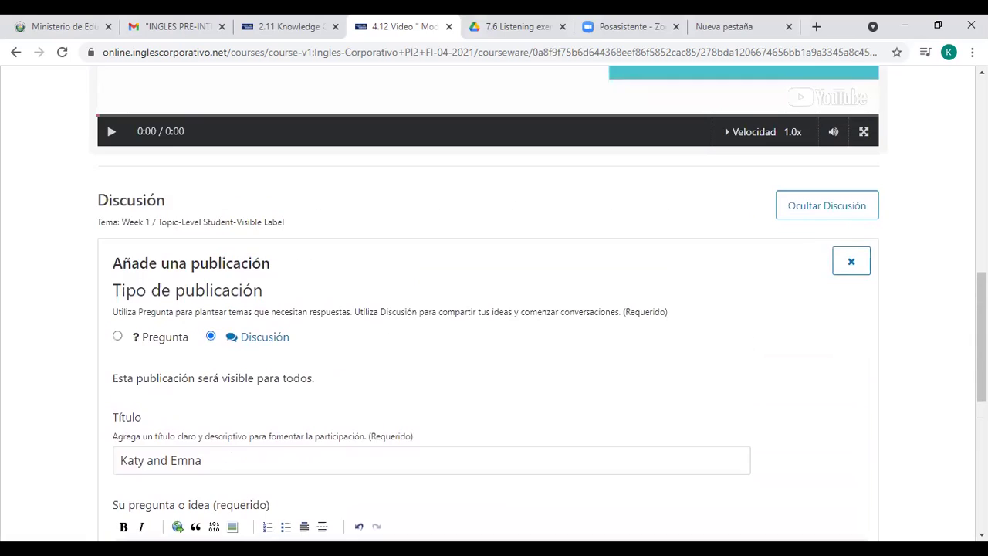
{"action": "scroll", "coordinate": [494, 309], "scroll_direction": "up", "scroll_amount": 3}
{"action": "scroll", "coordinate": [494, 308], "scroll_direction": "down", "scroll_amount": 2}
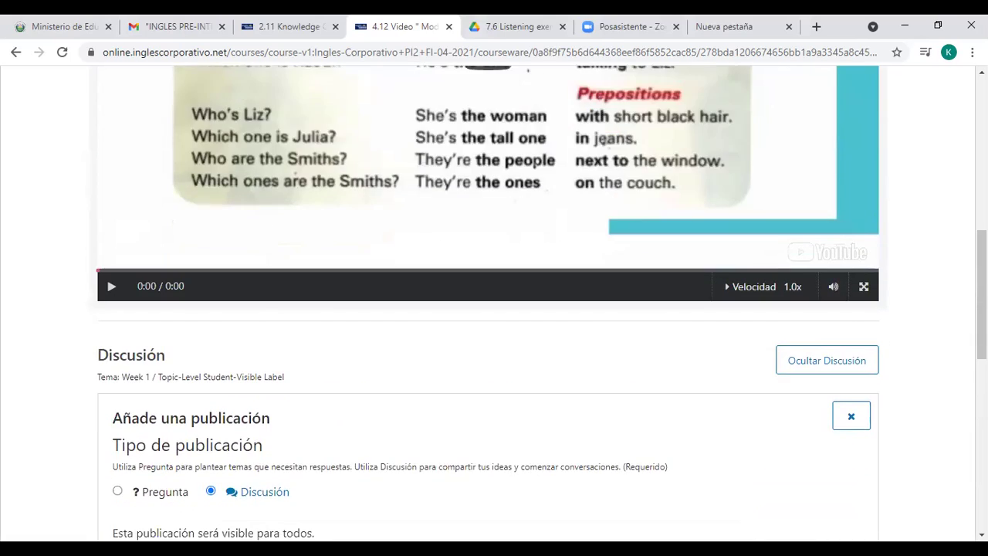
{"action": "scroll", "coordinate": [494, 308], "scroll_direction": "down", "scroll_amount": 7}
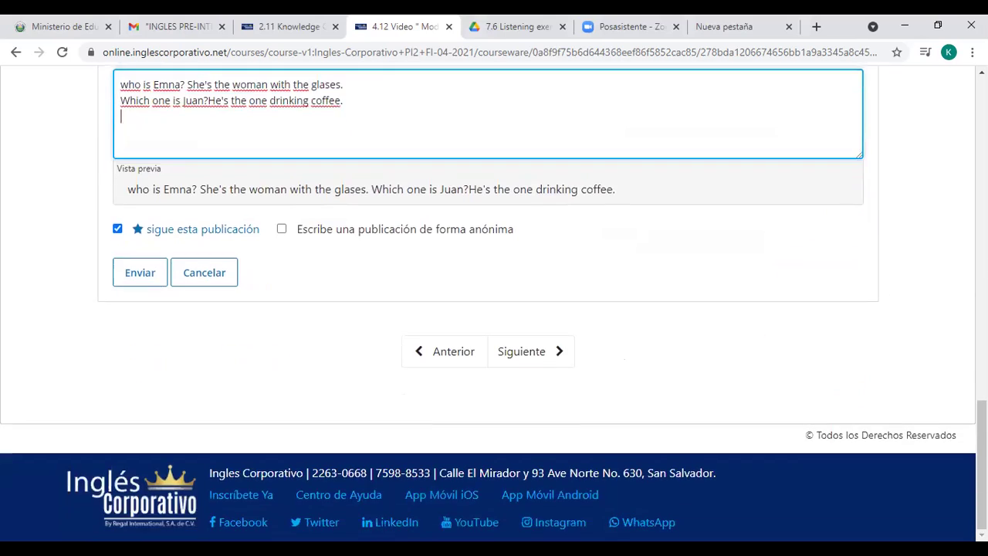
{"action": "type", "text": "Who'"}
{"action": "type", "text": "S"}
{"action": "key", "text": "BackSpace"}
{"action": "type", "text": "s"}
{"action": "type", "text": "M"}
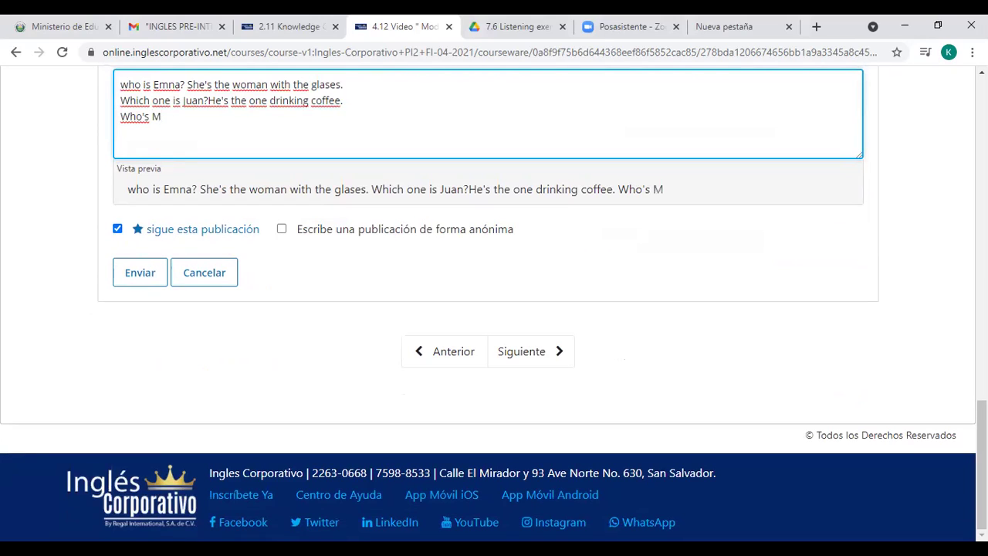
{"action": "type", "text": "ichael?"}
Step: Answer the third question with "He's the man talking to", followed by another man's first name and a period
{"action": "scroll", "coordinate": [494, 309], "scroll_direction": "up", "scroll_amount": 3}
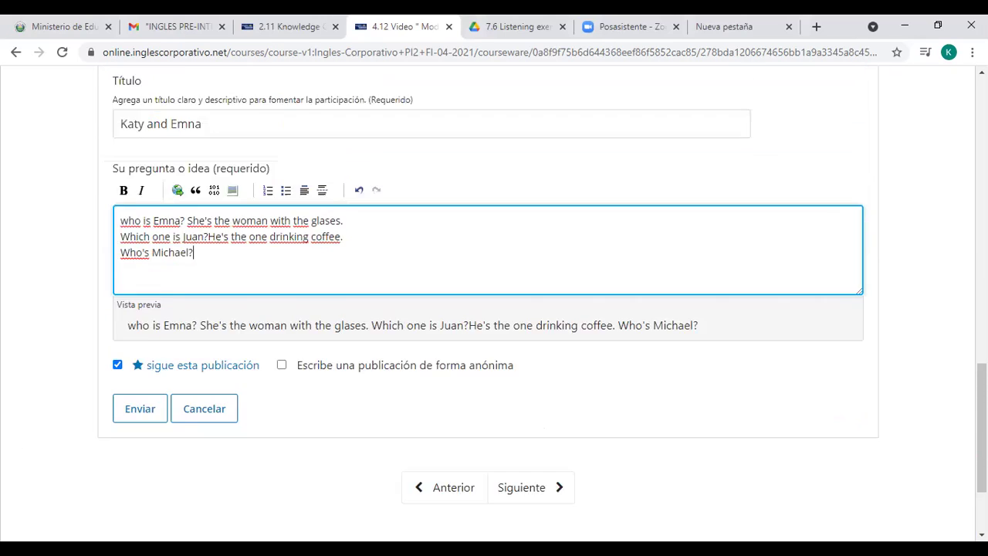
{"action": "scroll", "coordinate": [494, 309], "scroll_direction": "up", "scroll_amount": 2}
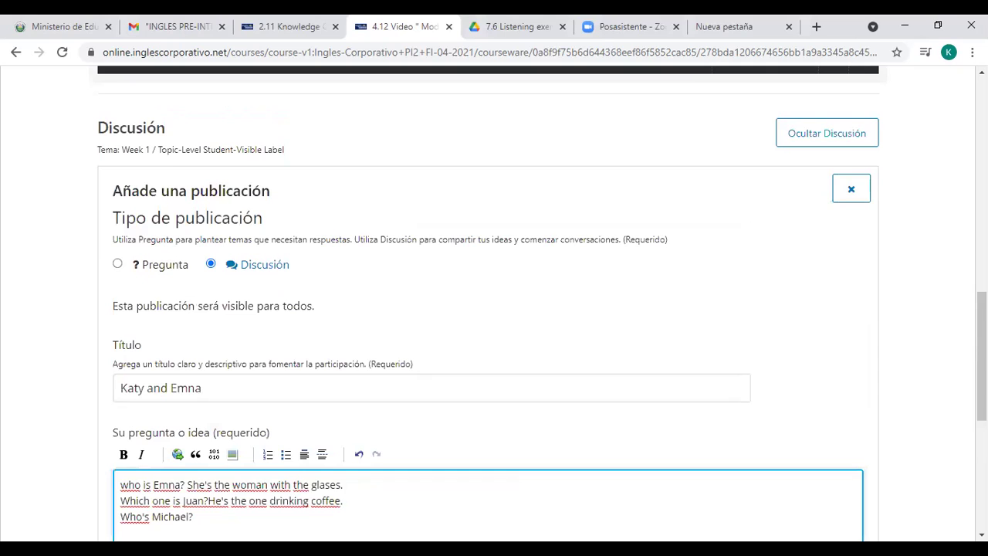
{"action": "scroll", "coordinate": [494, 308], "scroll_direction": "up", "scroll_amount": 3}
{"action": "scroll", "coordinate": [494, 308], "scroll_direction": "down", "scroll_amount": 1}
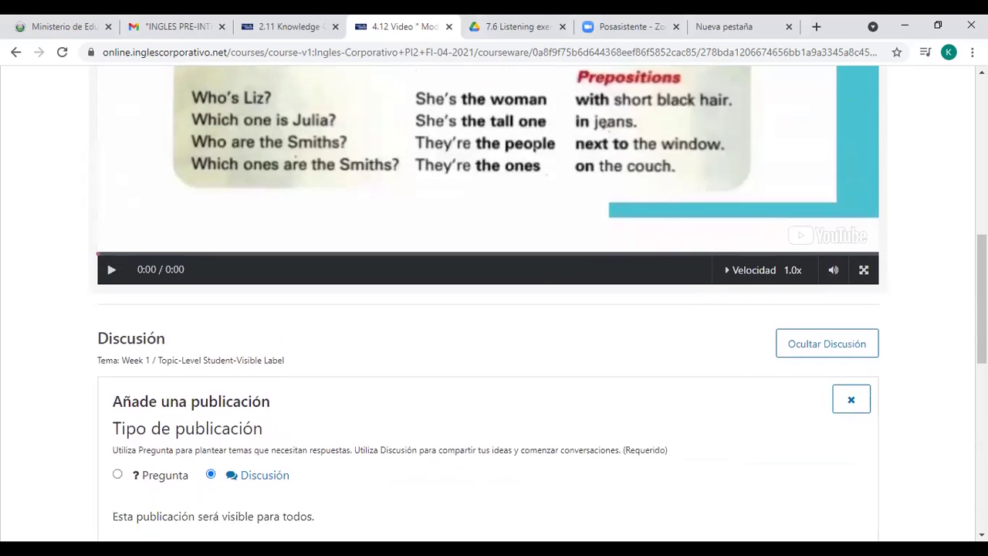
{"action": "scroll", "coordinate": [540, 303], "scroll_direction": "down", "scroll_amount": 4}
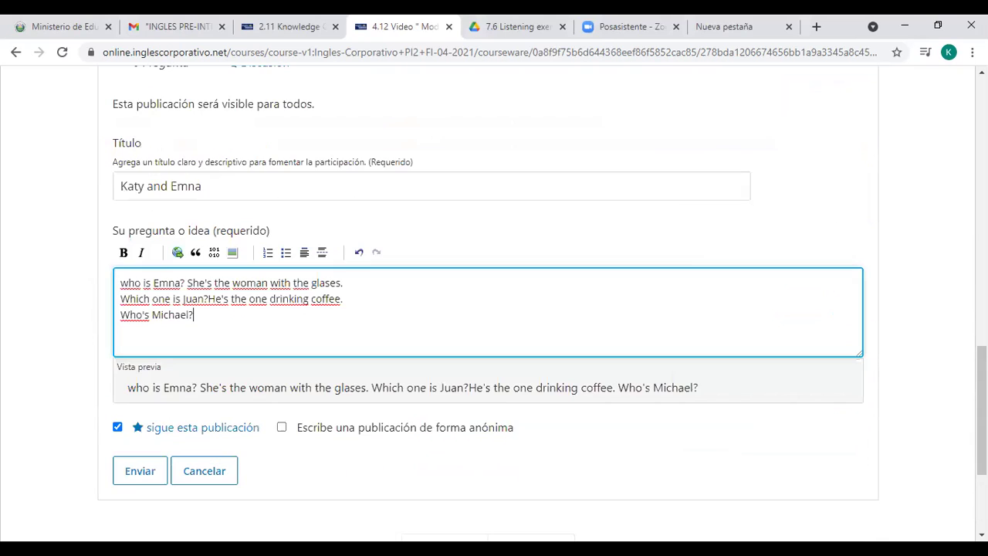
{"action": "type", "text": "He's the man"}
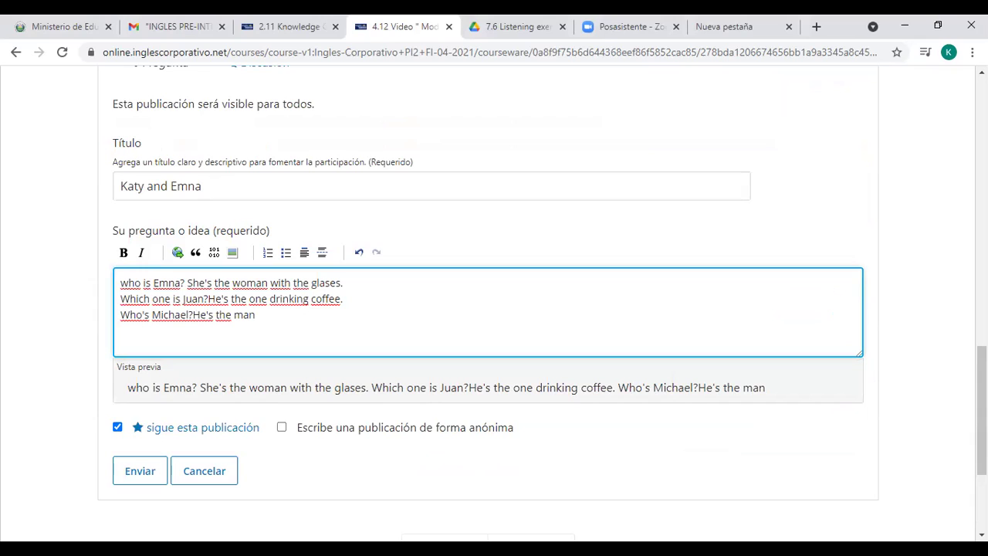
{"action": "type", "text": " talking"}
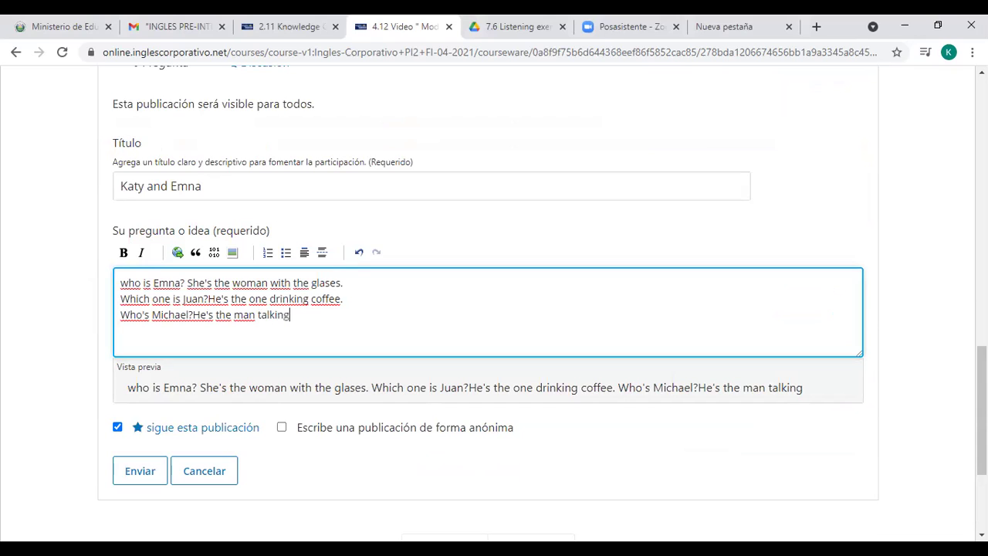
{"action": "type", "text": " to Carlos."}
{"action": "key", "text": "Return"}
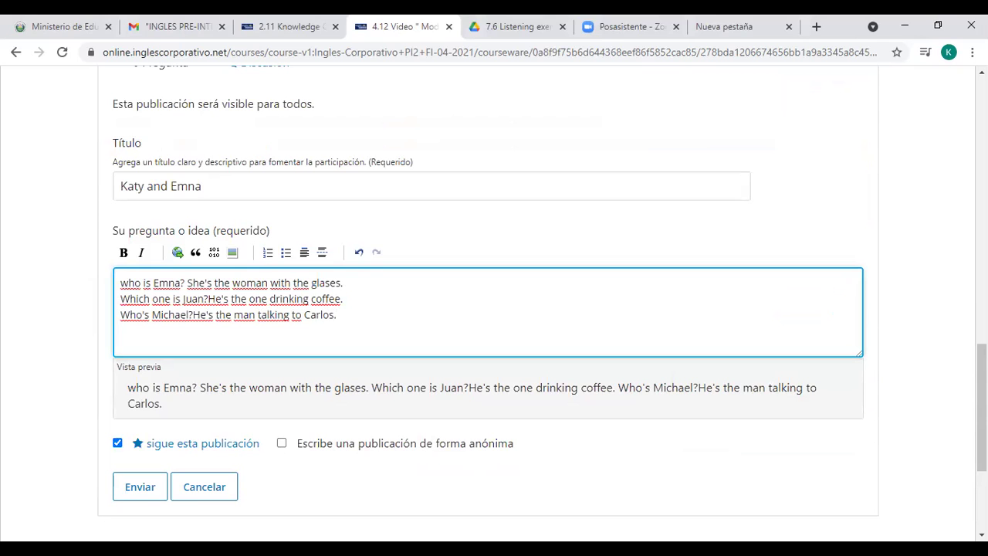
Step: Start a fourth line in the post's body with "Who are the", following the grammar chart's plural pattern
{"action": "scroll", "coordinate": [494, 309], "scroll_direction": "down", "scroll_amount": 2}
{"action": "scroll", "coordinate": [494, 309], "scroll_direction": "up", "scroll_amount": 5}
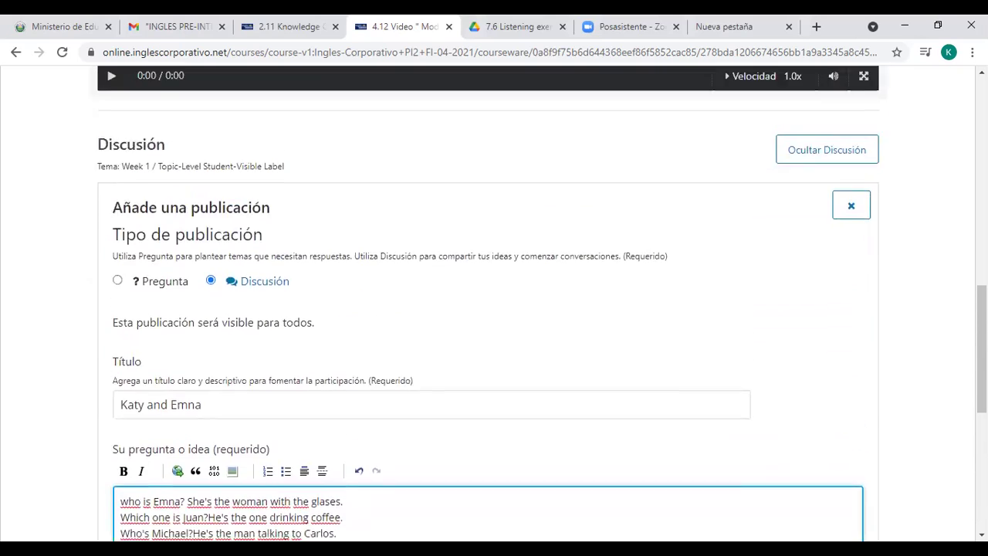
{"action": "scroll", "coordinate": [494, 308], "scroll_direction": "up", "scroll_amount": 3}
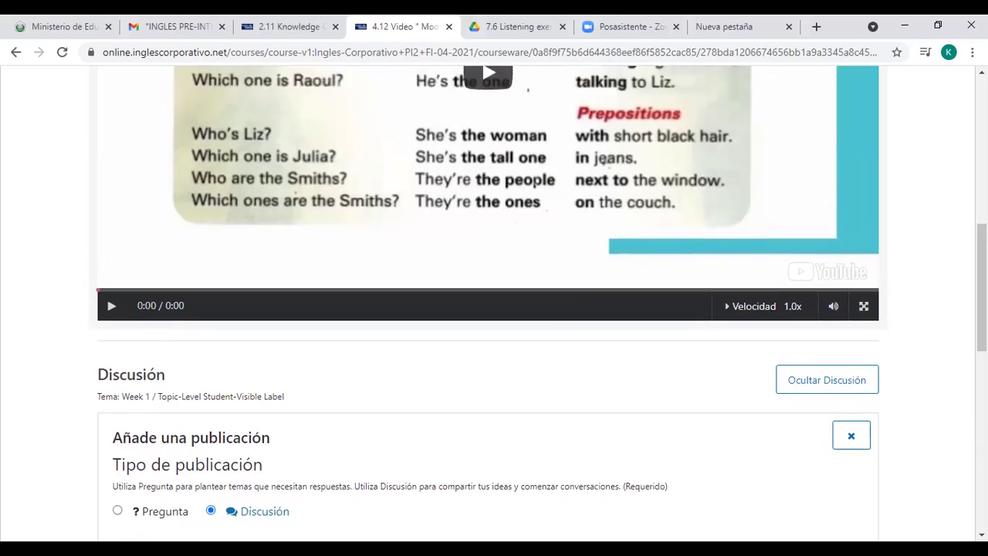
{"action": "scroll", "coordinate": [482, 138], "scroll_direction": "up", "scroll_amount": 1}
{"action": "scroll", "coordinate": [481, 131], "scroll_direction": "down", "scroll_amount": 1}
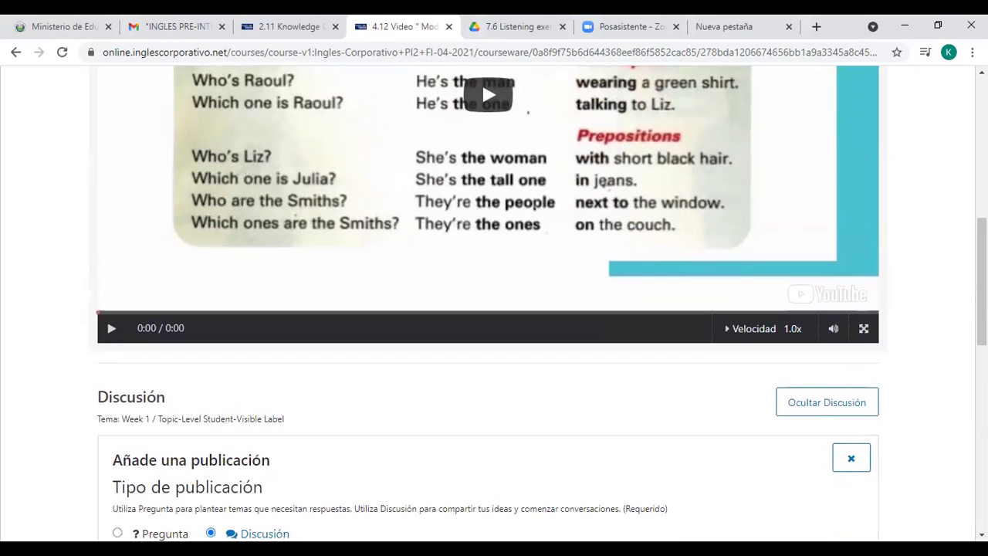
{"action": "scroll", "coordinate": [481, 80], "scroll_direction": "down", "scroll_amount": 4}
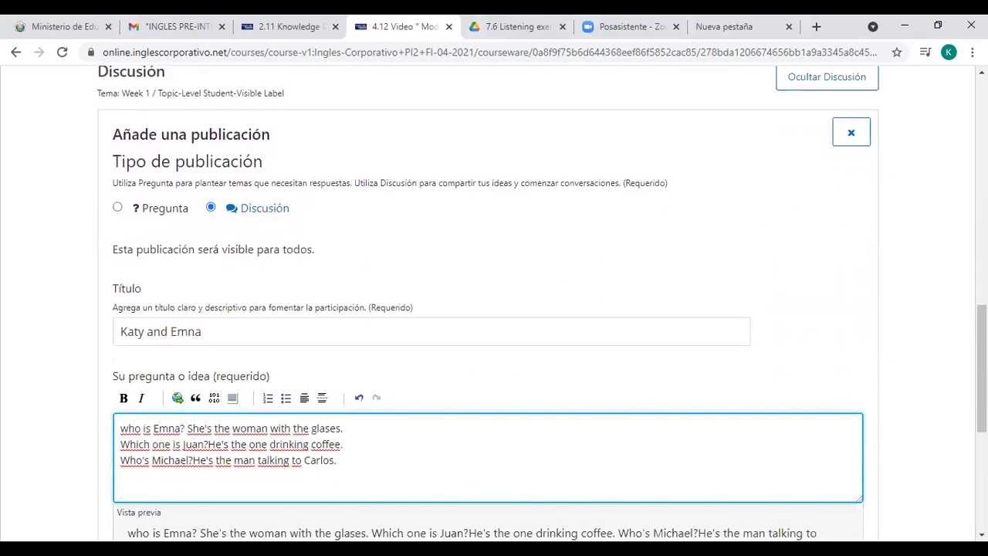
{"action": "scroll", "coordinate": [481, 309], "scroll_direction": "down", "scroll_amount": 3}
{"action": "key", "text": "Return"}
{"action": "type", "text": "Who are"}
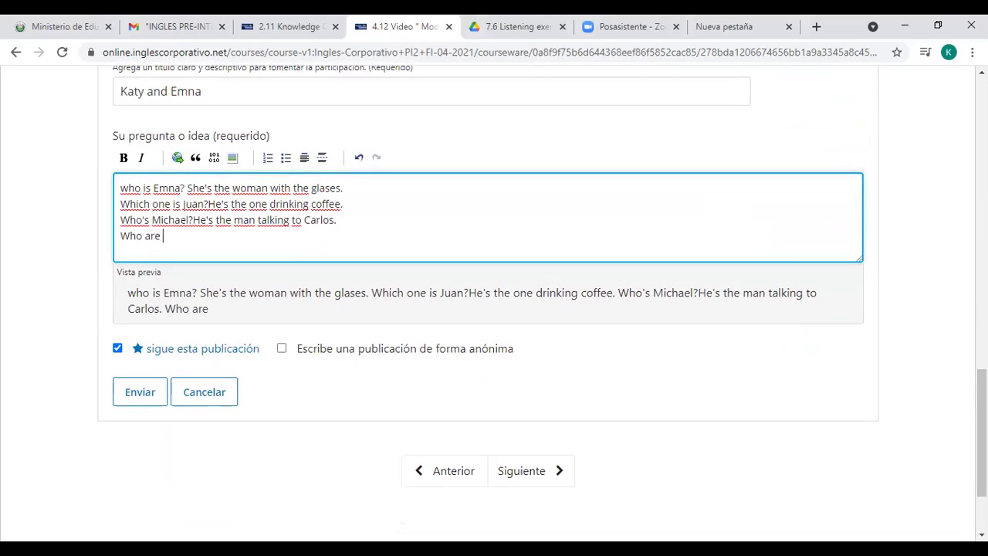
{"action": "type", "text": " the"}
Step: Add a family's surname to the fourth question, as in the grammar chart's plural example
{"action": "scroll", "coordinate": [494, 309], "scroll_direction": "up", "scroll_amount": 2}
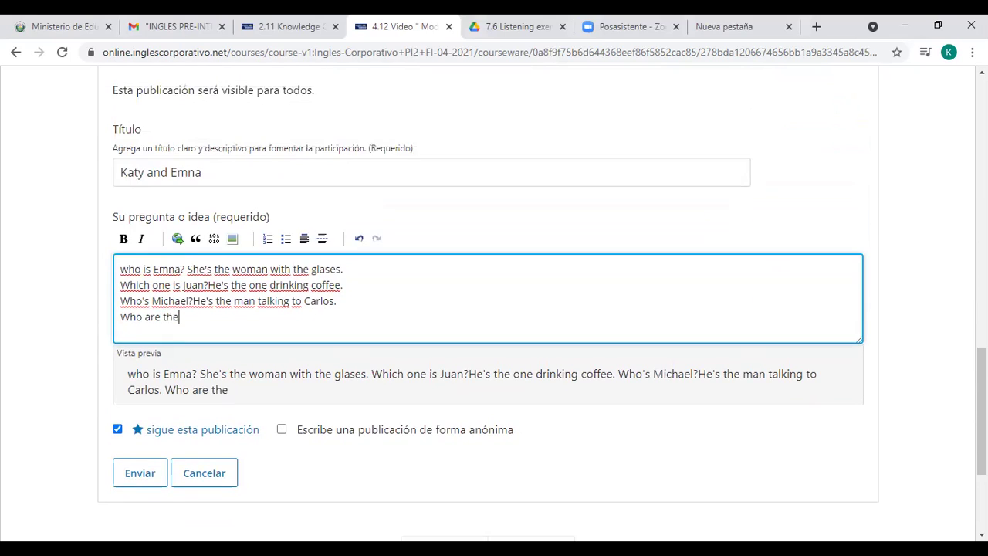
{"action": "scroll", "coordinate": [494, 309], "scroll_direction": "up", "scroll_amount": 5}
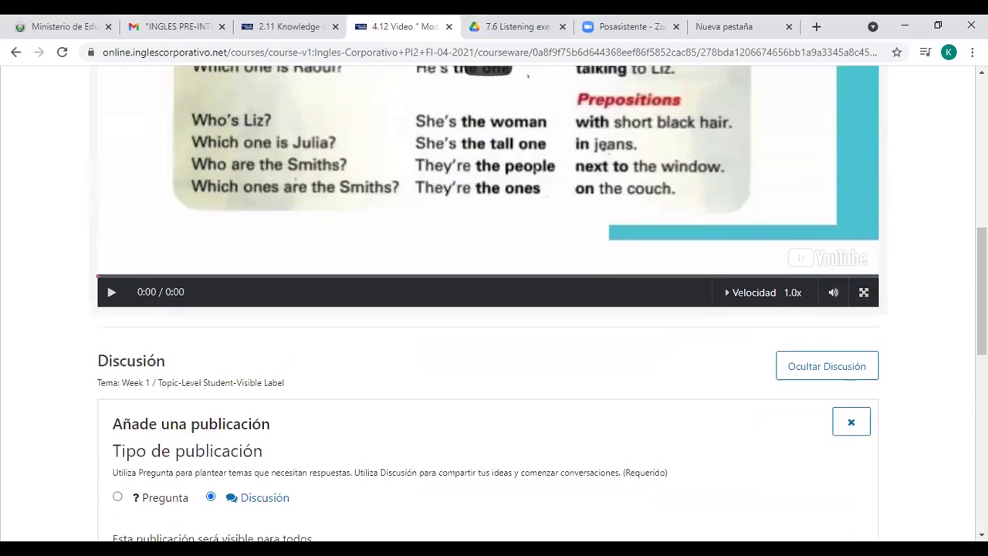
{"action": "scroll", "coordinate": [494, 308], "scroll_direction": "down", "scroll_amount": 6}
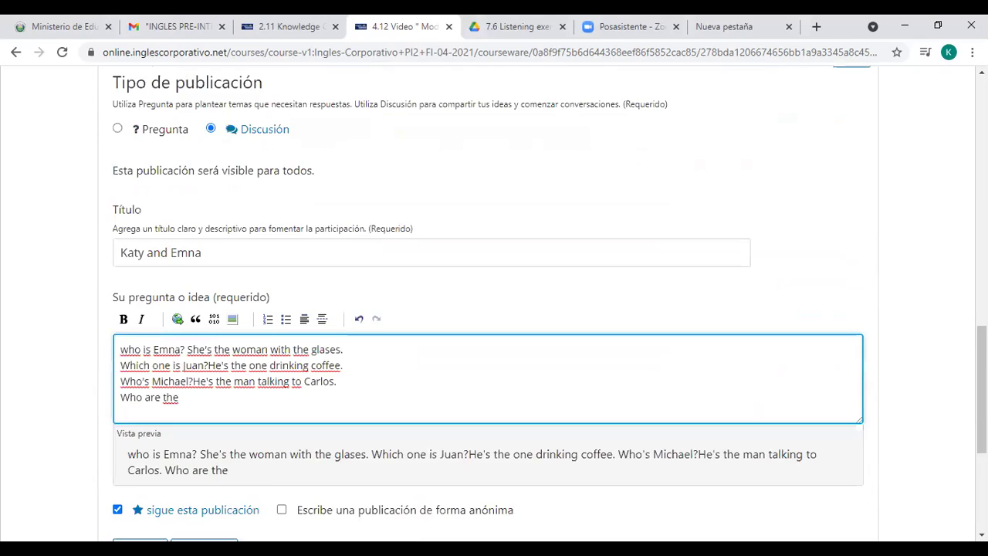
{"action": "scroll", "coordinate": [494, 309], "scroll_direction": "down", "scroll_amount": 1}
{"action": "type", "text": "Espino"}
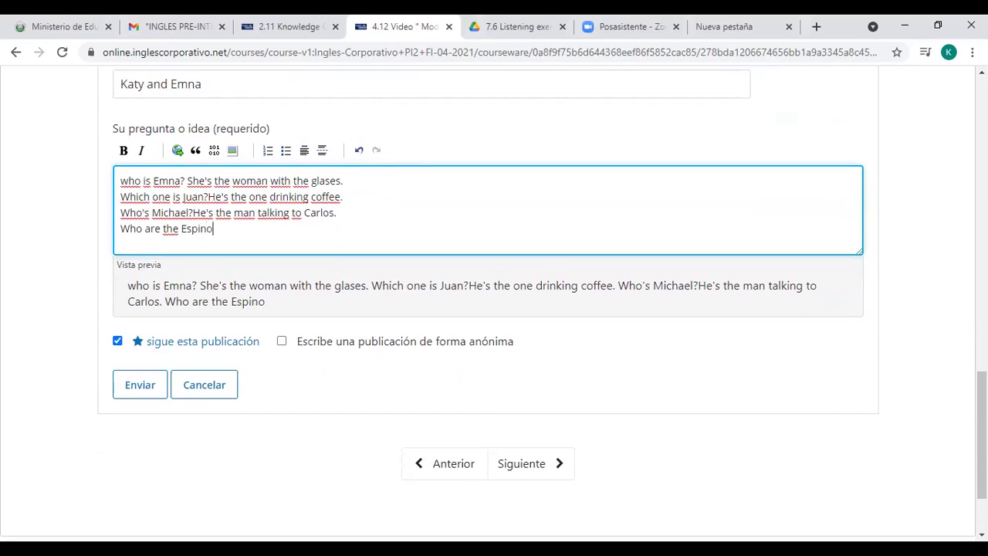
{"action": "type", "text": "za"}
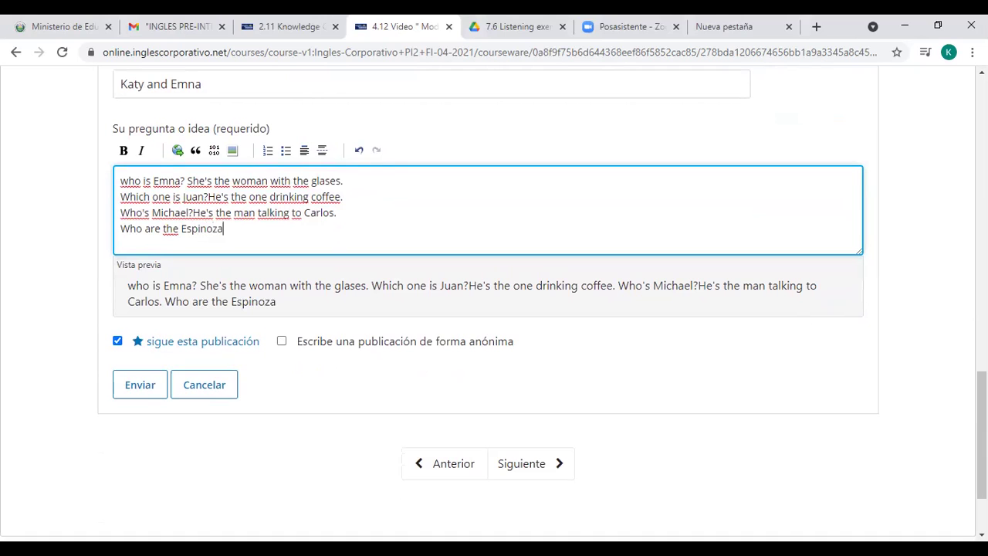